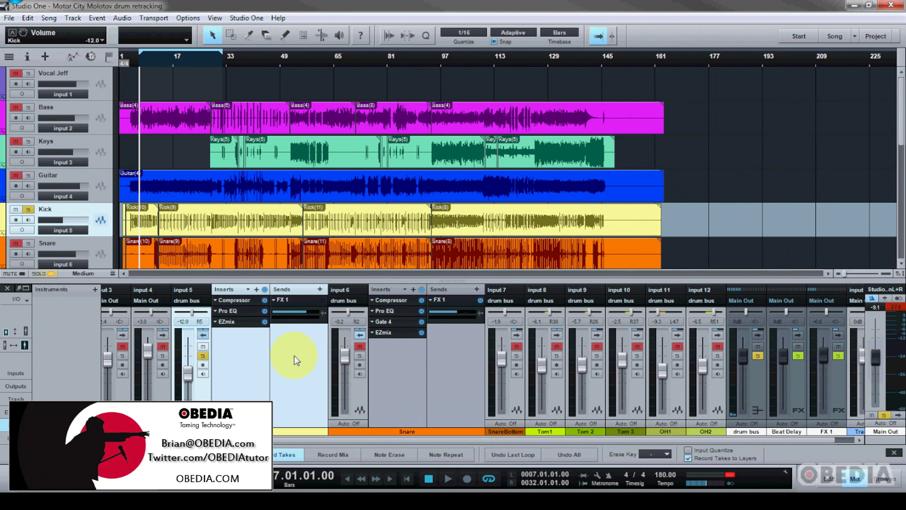
# Hide the Record panel and play the song from bar 7 to check the Snare Bottom track
pyautogui.click(894, 452)
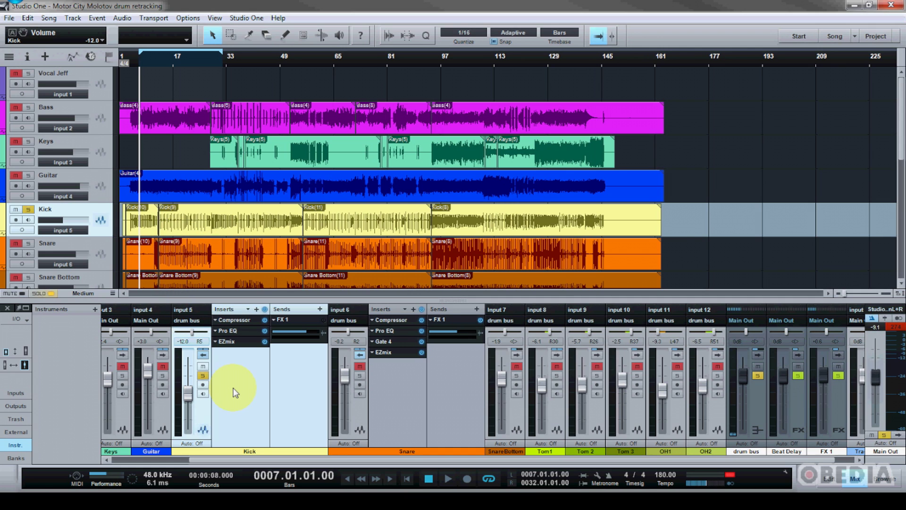
pyautogui.press('space')
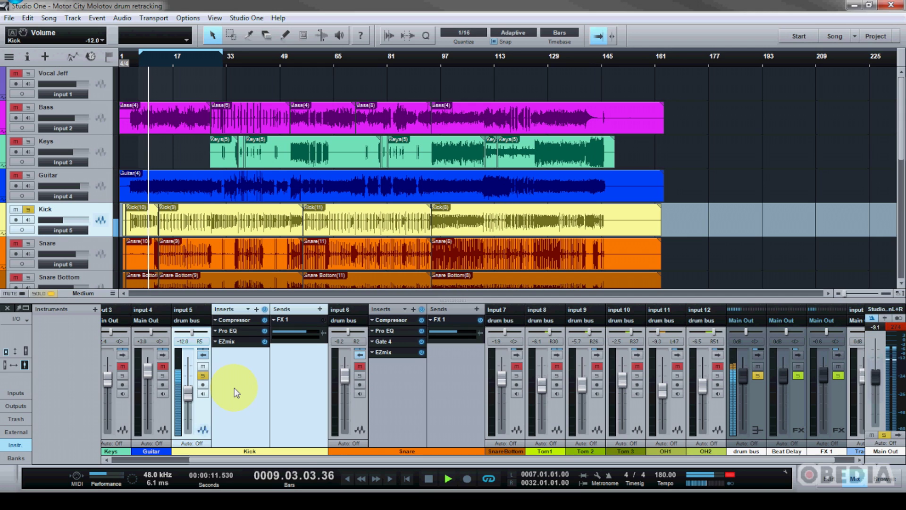
pyautogui.press('space')
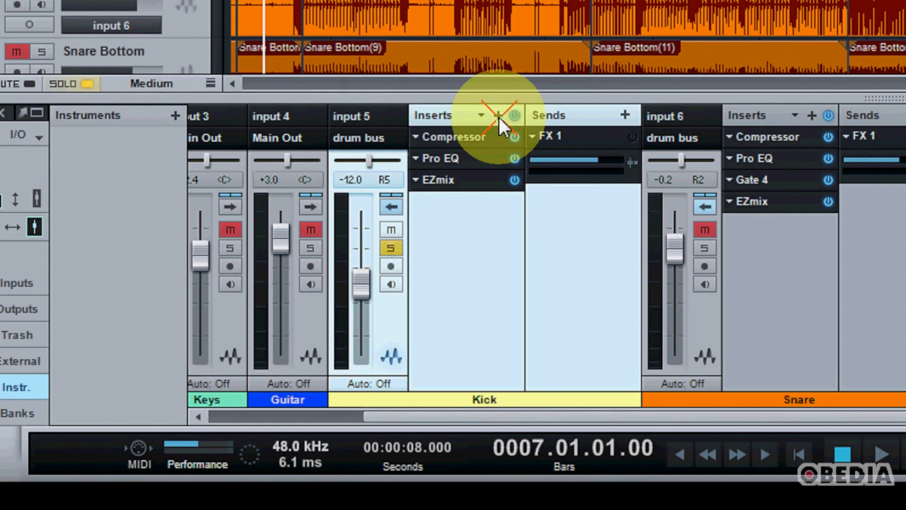
pyautogui.click(498, 116)
# Add a Gate as the Kick channel's fourth insert and close its editor window
pyautogui.scroll(-1, 499, 117)
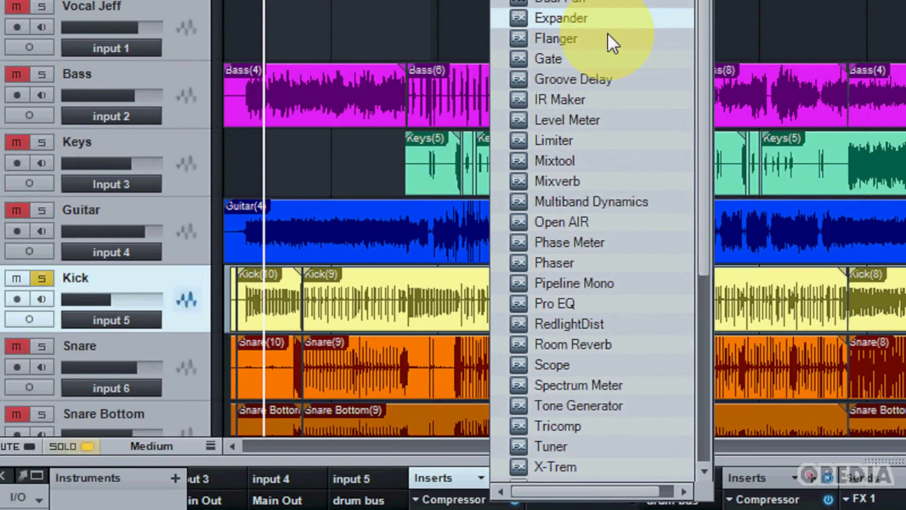
pyautogui.scroll(2, 607, 94)
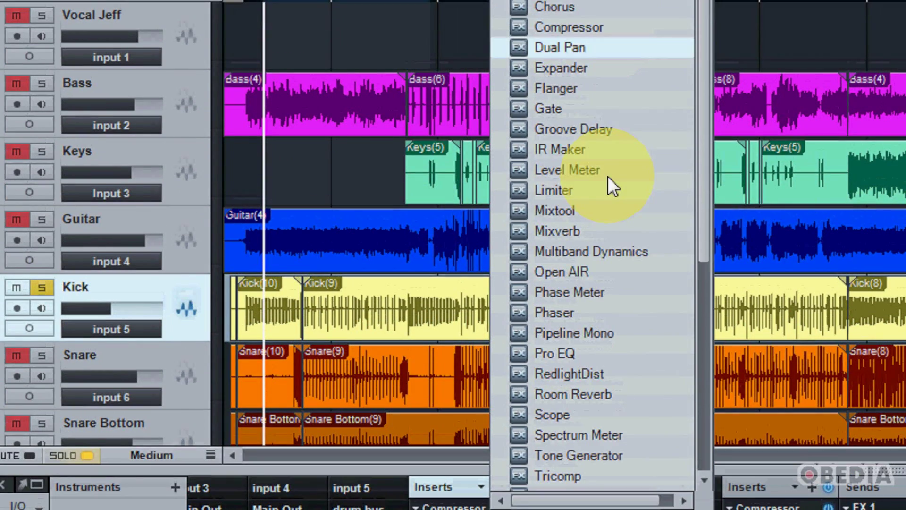
pyautogui.click(597, 108)
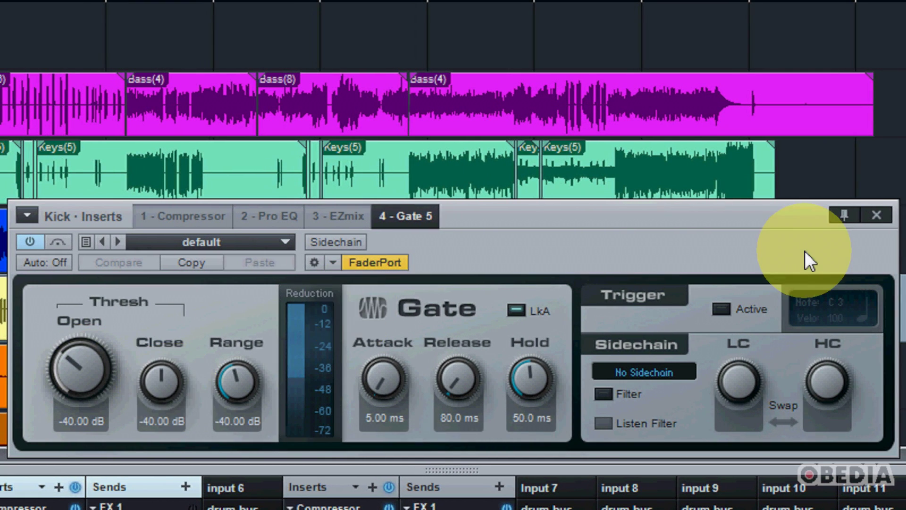
pyautogui.click(863, 219)
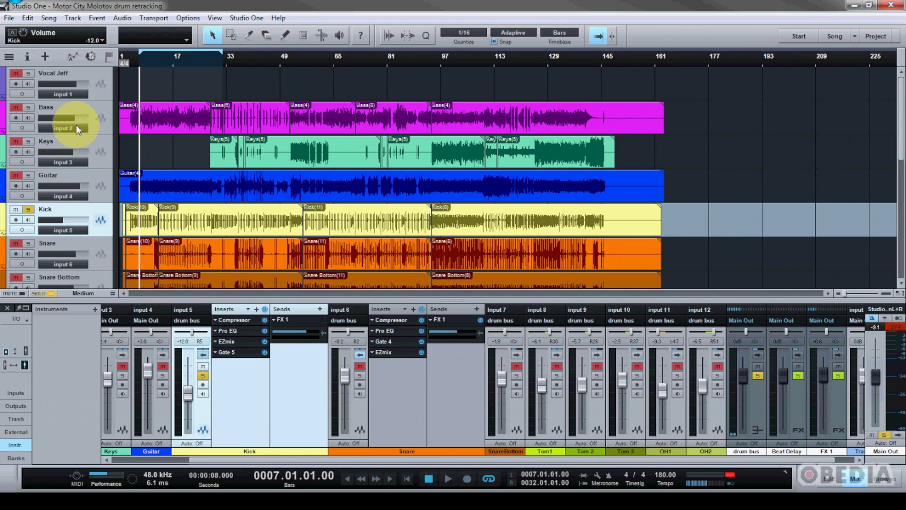
# Add a new instrument track below Kick and load SampleOne onto it from the Instruments browser
pyautogui.click(73, 18)
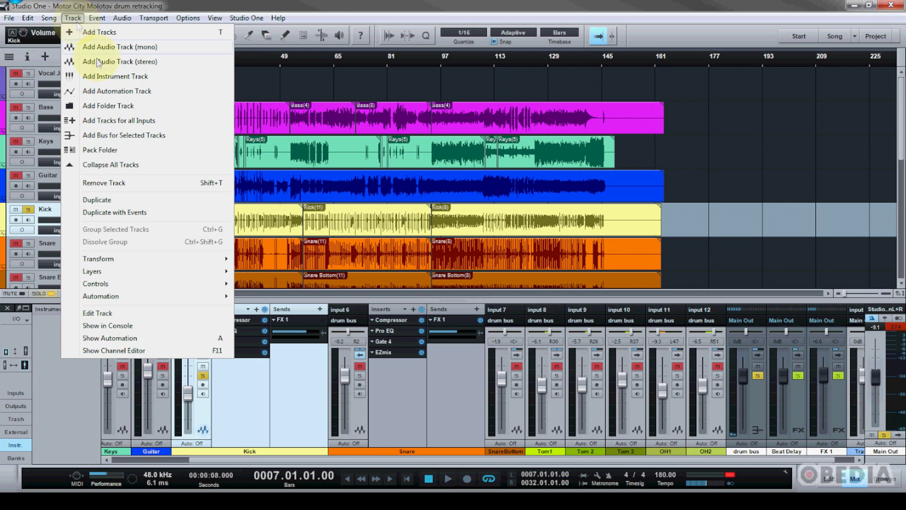
pyautogui.click(99, 76)
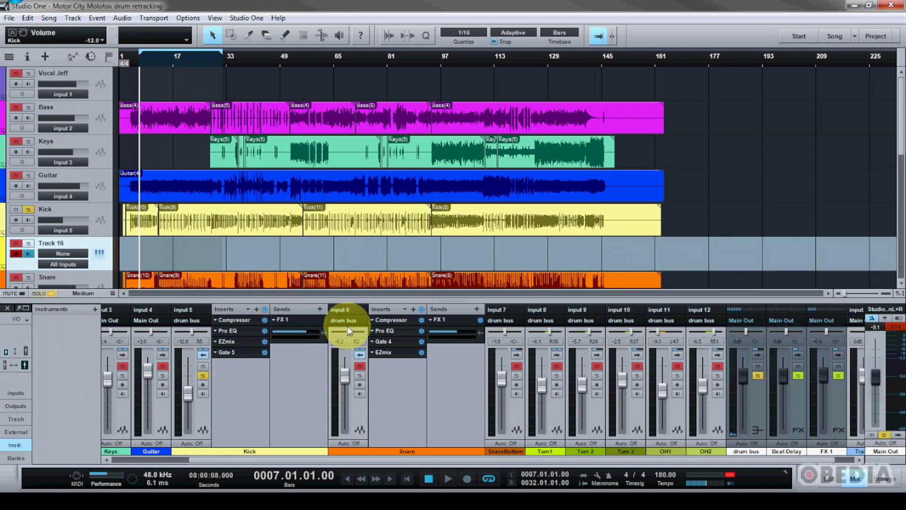
pyautogui.click(891, 479)
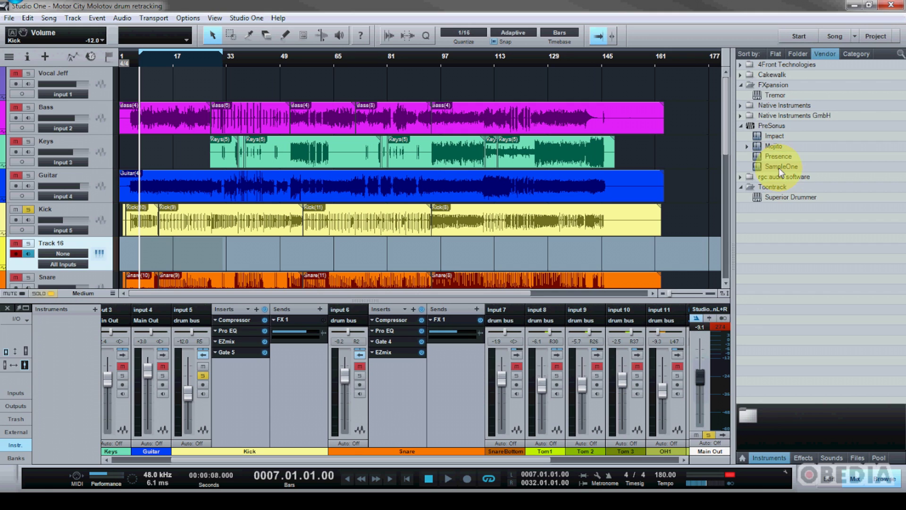
pyautogui.moveTo(778, 167); pyautogui.dragTo(82, 243)
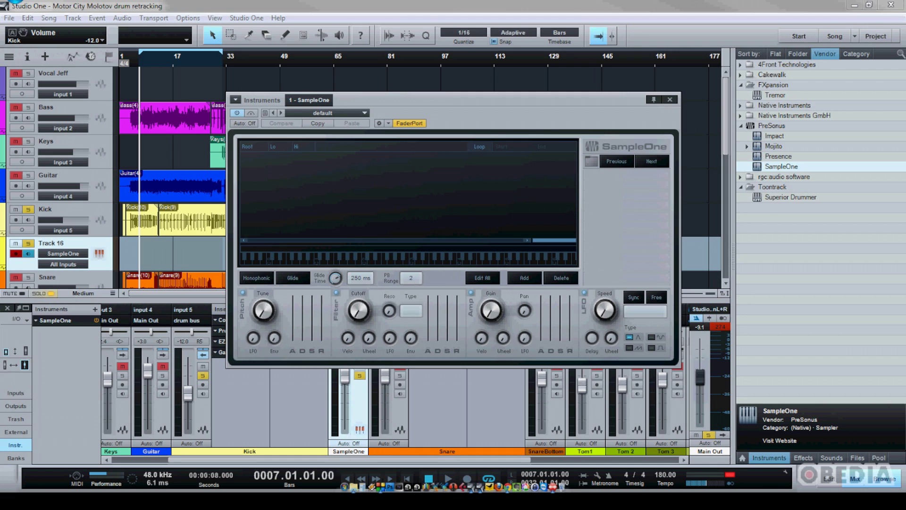
# Load the VEC1 BD Distortion 02 kick sample into SampleOne and audition it on C3
pyautogui.moveTo(492, 157); pyautogui.dragTo(439, 171)
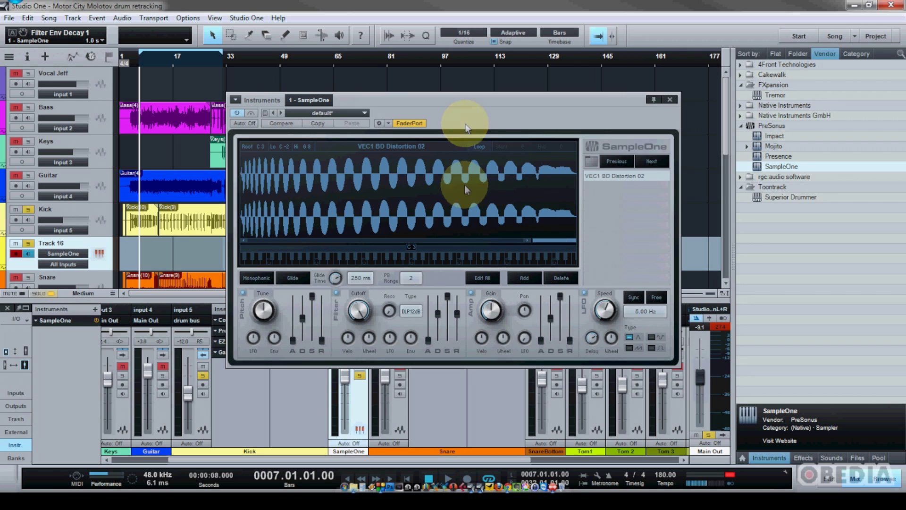
pyautogui.click(412, 259)
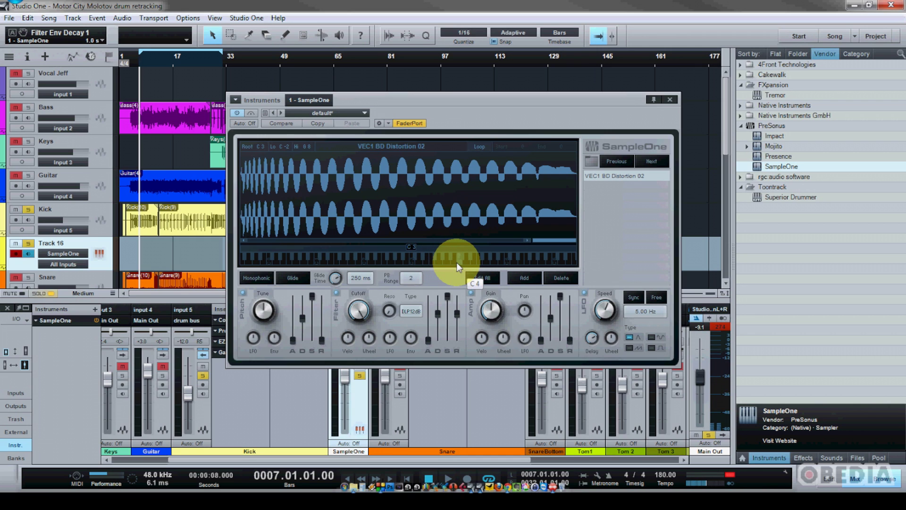
pyautogui.click(456, 265)
pyautogui.click(416, 259)
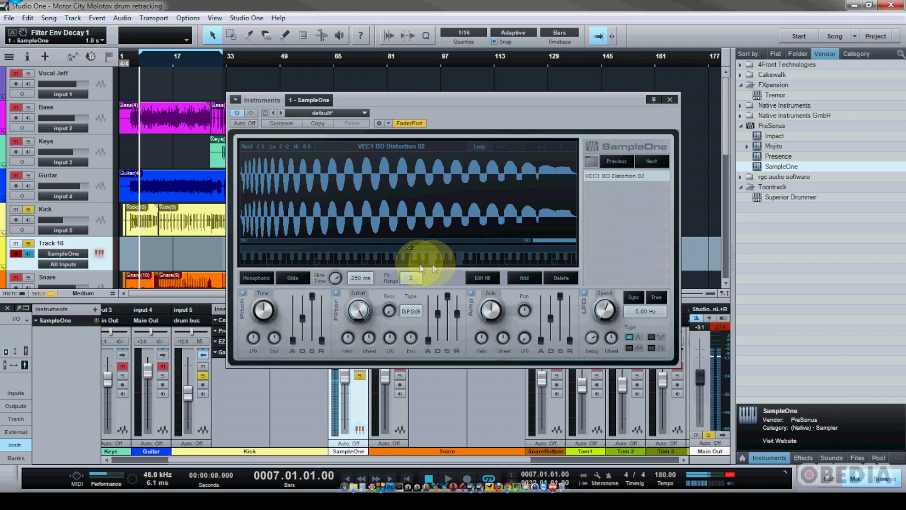
pyautogui.click(410, 258)
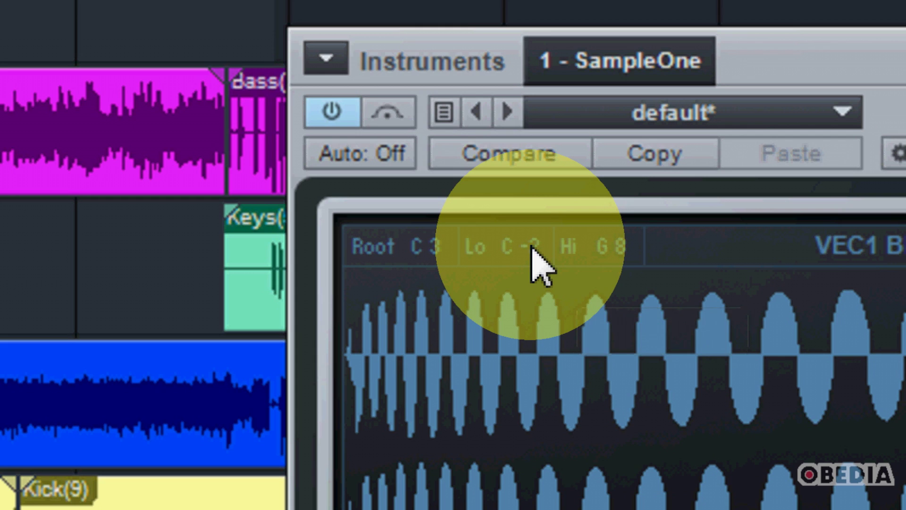
# Set the kick sample's Lo and Hi keys to C3 in SampleOne, then close the editor
pyautogui.doubleClick(532, 250)
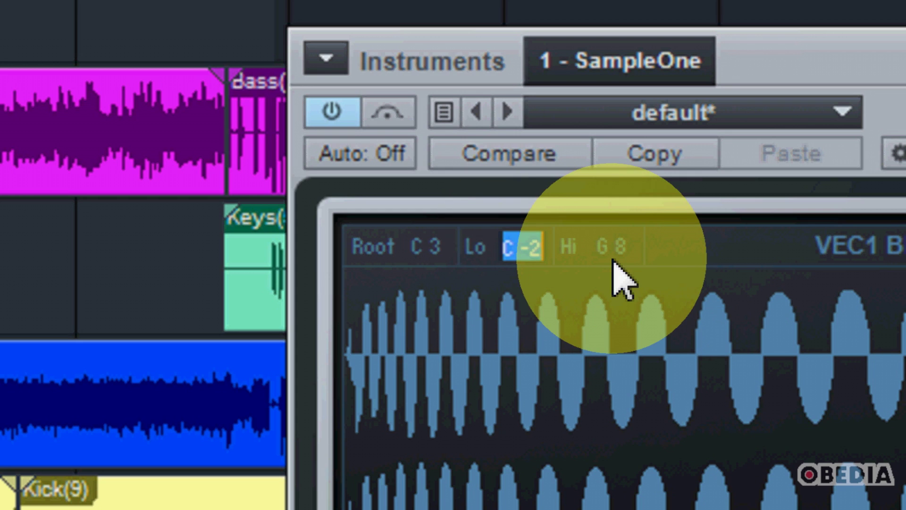
pyautogui.write('c')
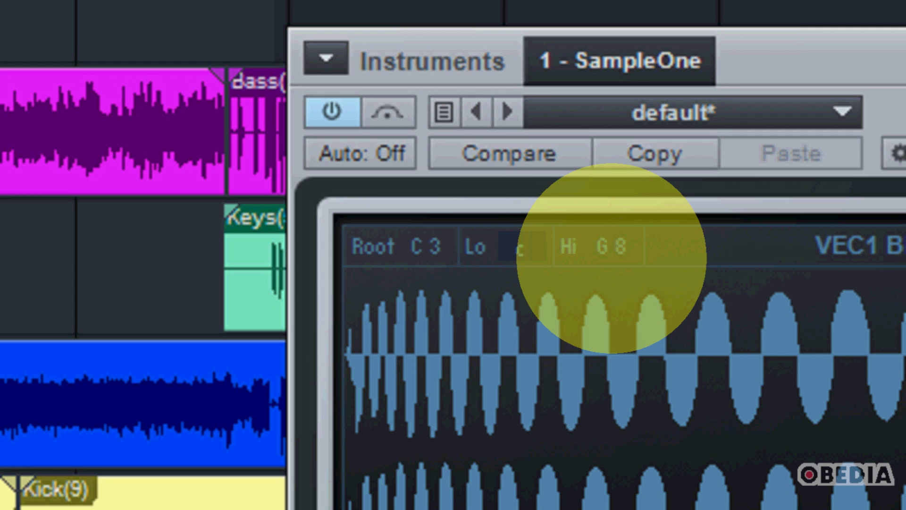
pyautogui.write('3')
pyautogui.press('Return')
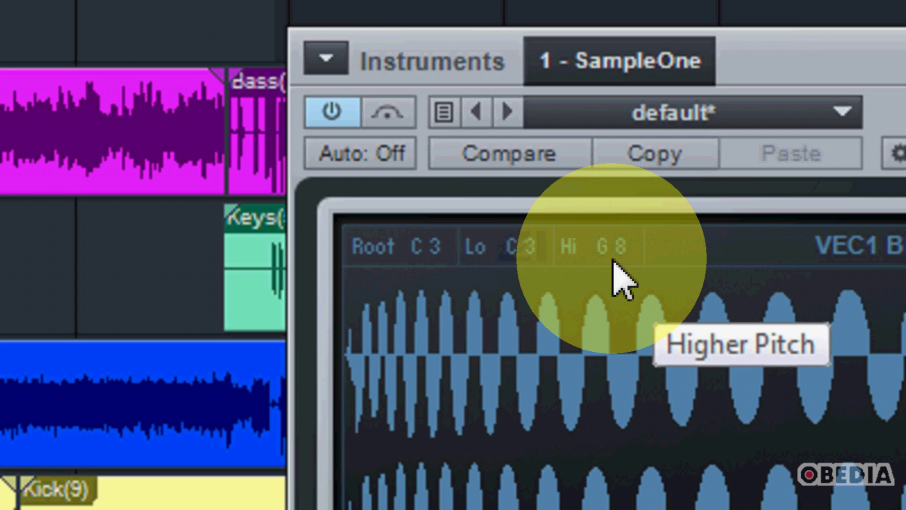
pyautogui.doubleClick(610, 248)
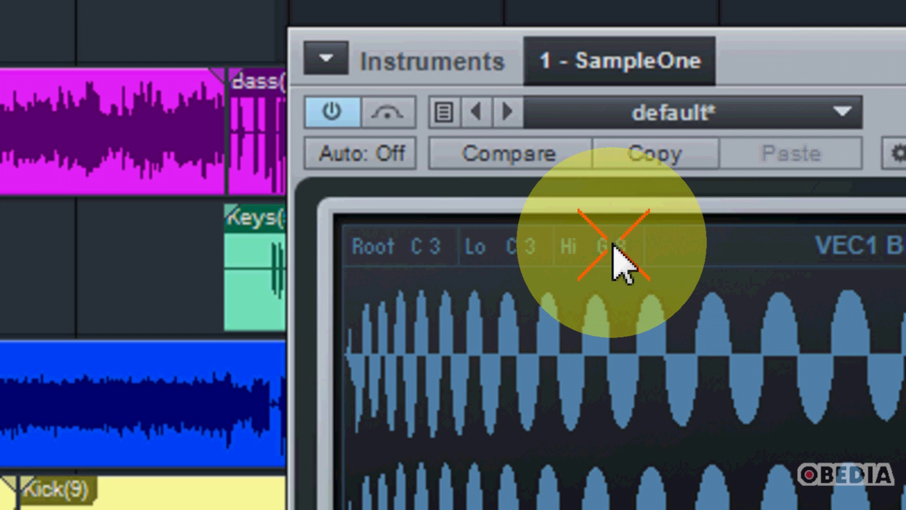
pyautogui.write('c')
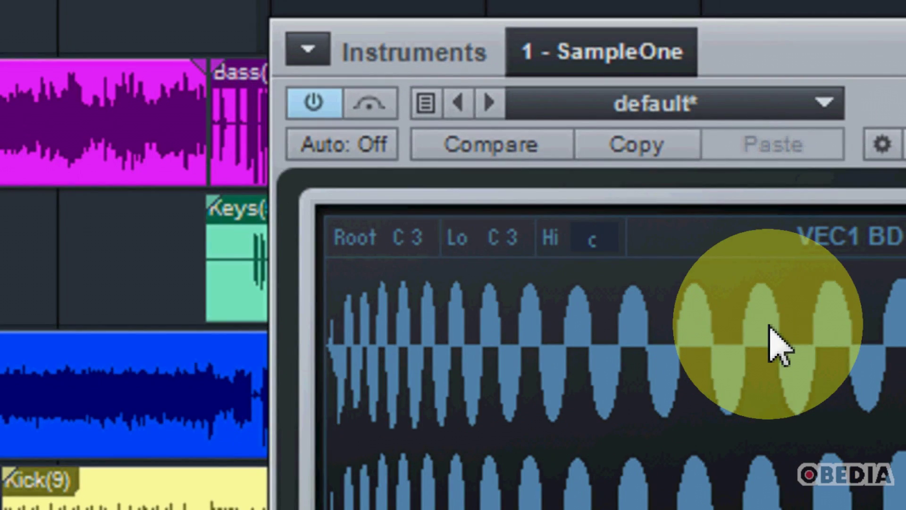
pyautogui.write('3')
pyautogui.press('Return')
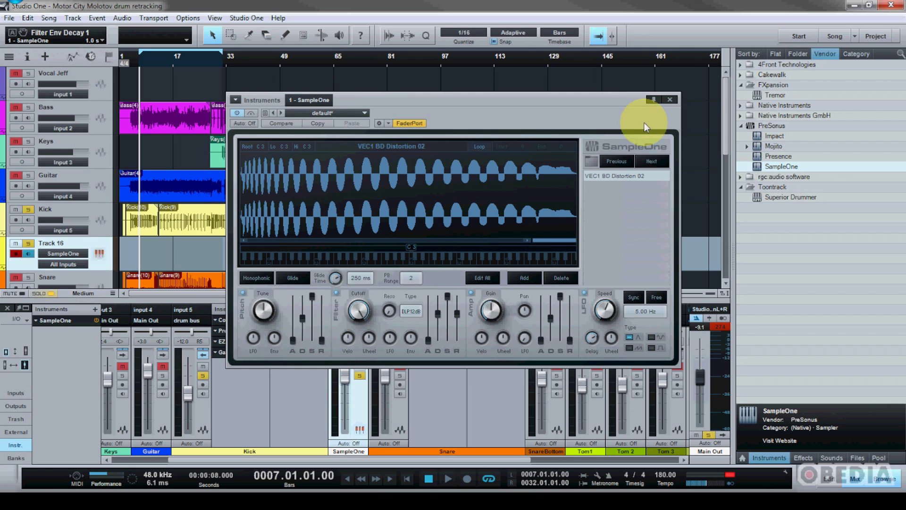
pyautogui.click(669, 98)
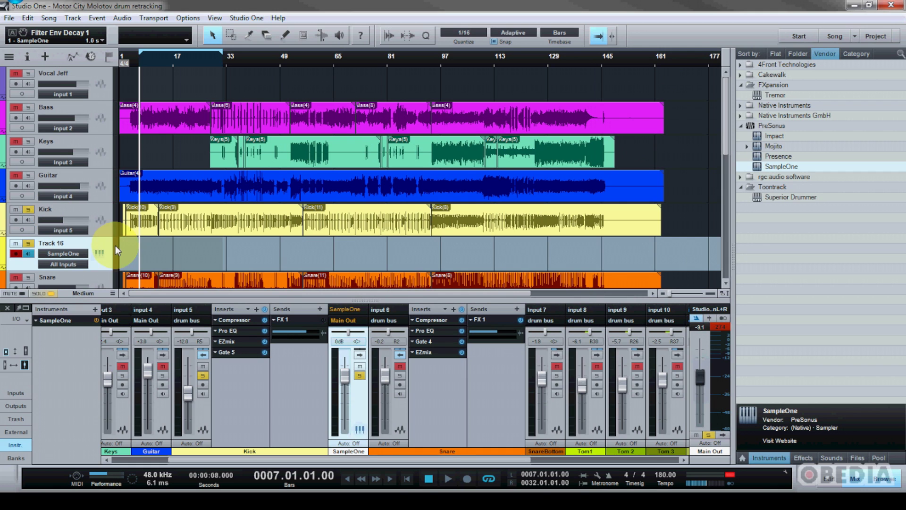
# Select the Kick track and open its Gate 5 insert editor
pyautogui.click(226, 354)
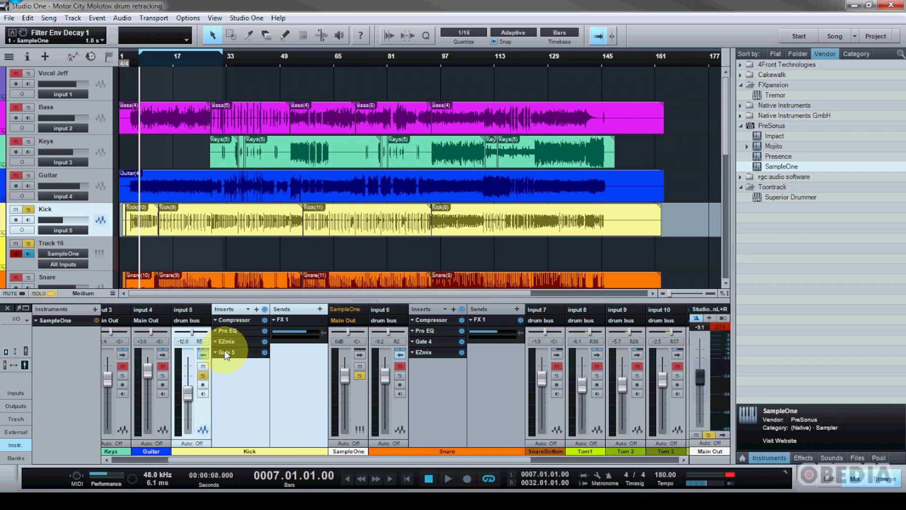
pyautogui.doubleClick(226, 352)
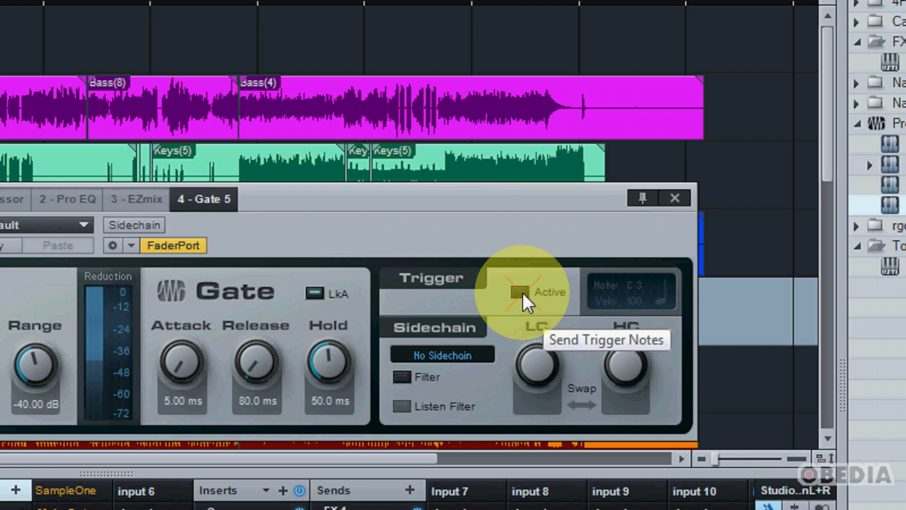
# Enable the kick gate's trigger output, sending note C3 at velocity 100
pyautogui.click(522, 295)
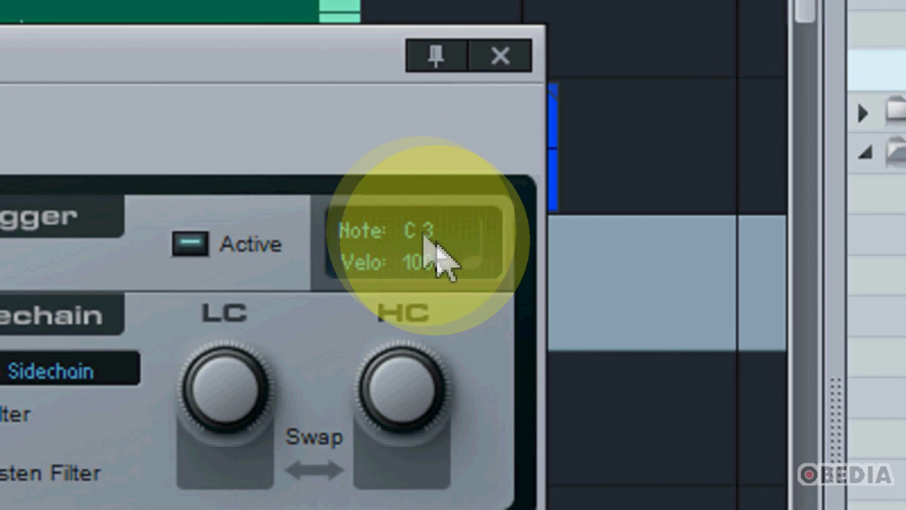
pyautogui.doubleClick(422, 262)
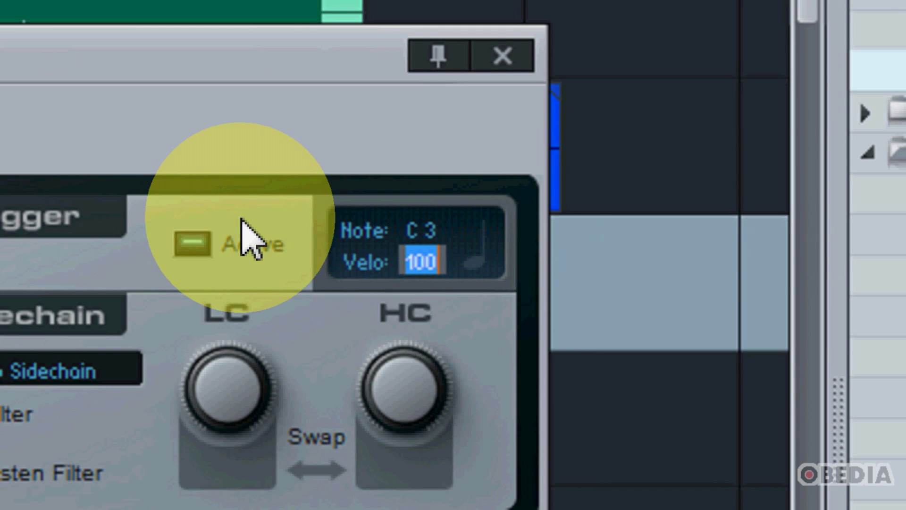
pyautogui.press('Return')
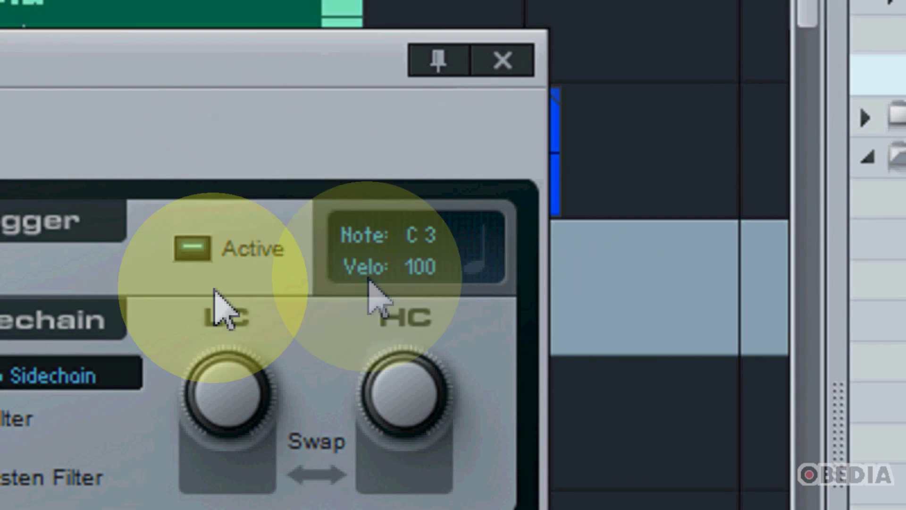
pyautogui.click(477, 268)
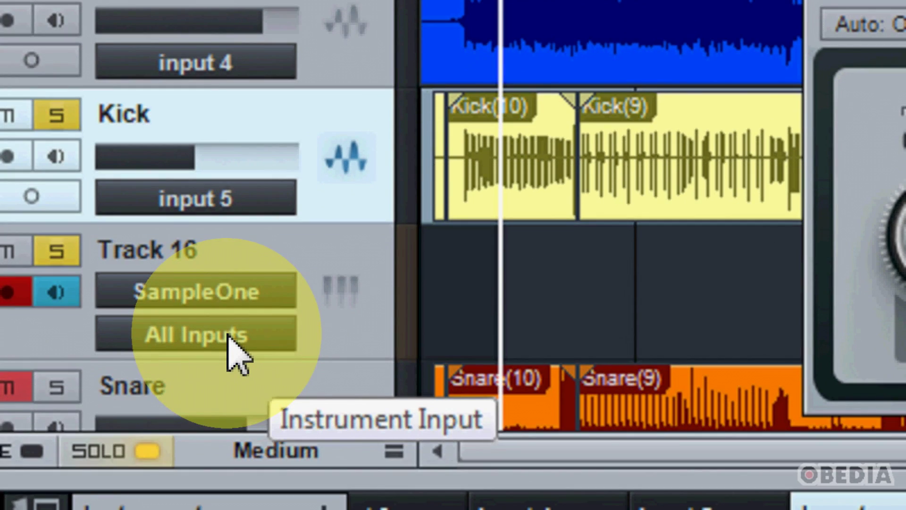
# Change Track 16's instrument input from All Inputs to Gate 5
pyautogui.click(228, 337)
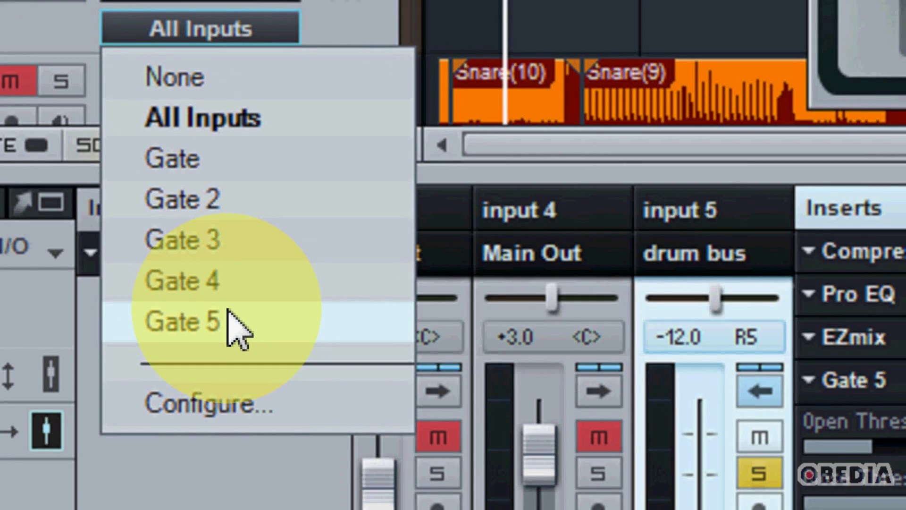
pyautogui.click(229, 325)
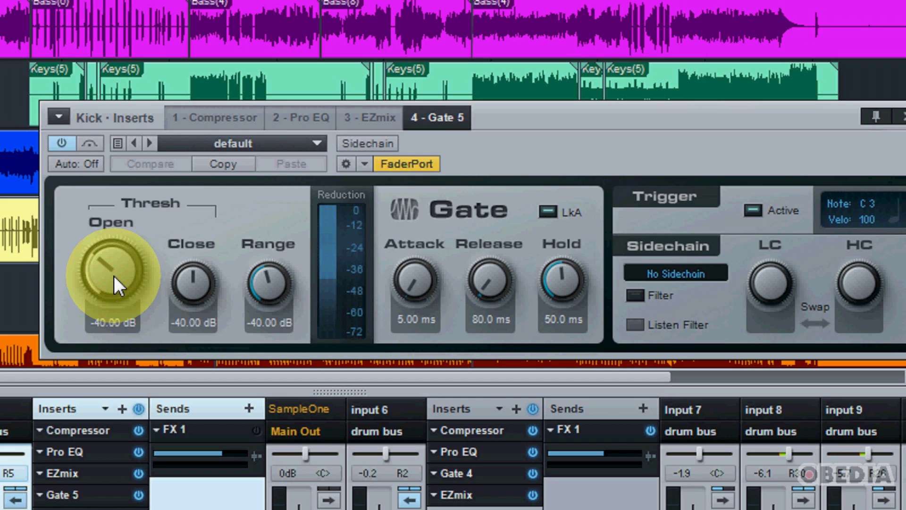
# Set the kick gate to Open 0 dB, Close -10.56 dB, Range -38.56 dB, then open Track 16's SampleOne
pyautogui.moveTo(114, 276); pyautogui.dragTo(202, 213)
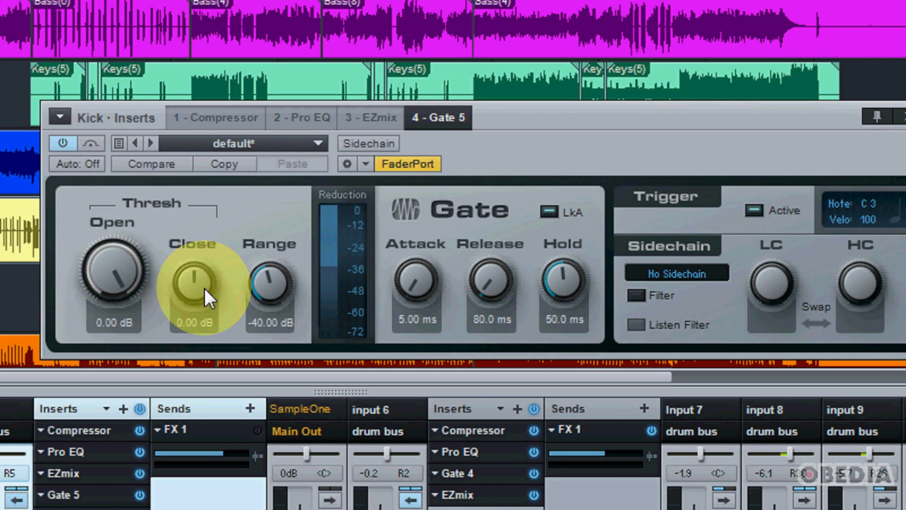
pyautogui.moveTo(205, 289); pyautogui.dragTo(210, 348)
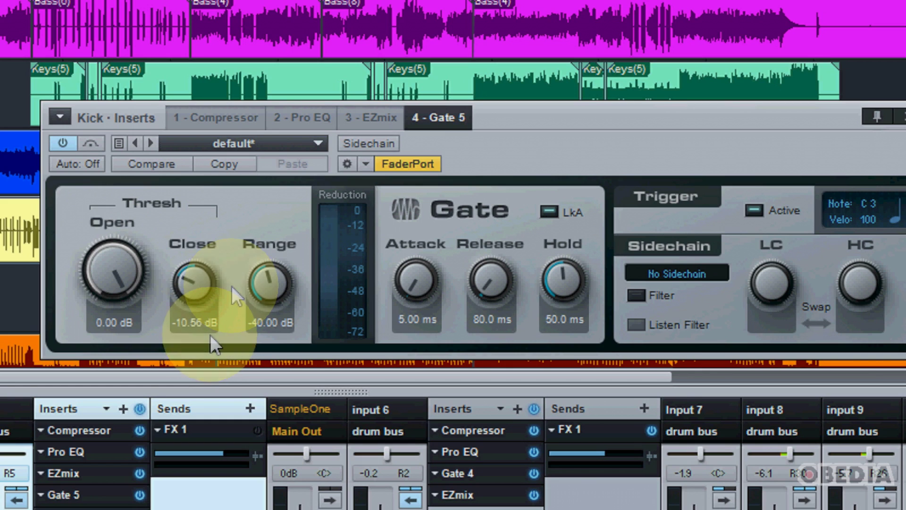
pyautogui.moveTo(268, 281); pyautogui.dragTo(273, 276)
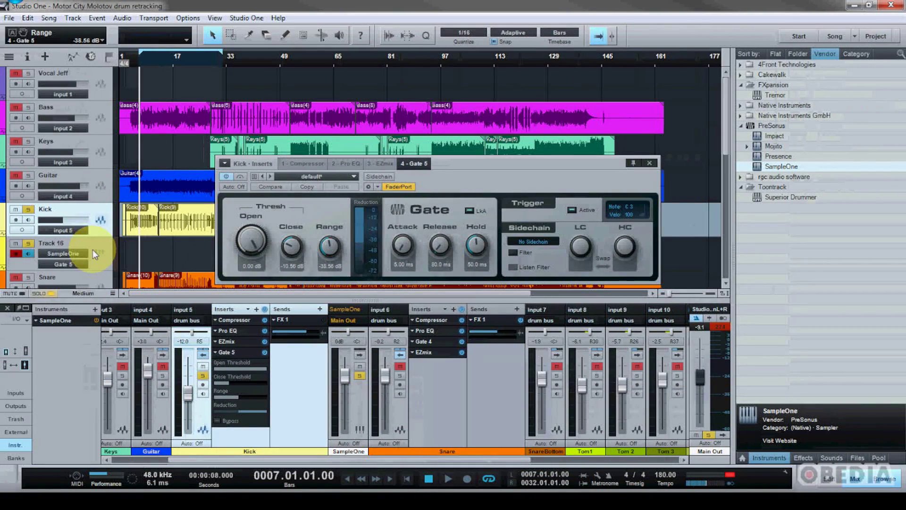
pyautogui.click(66, 250)
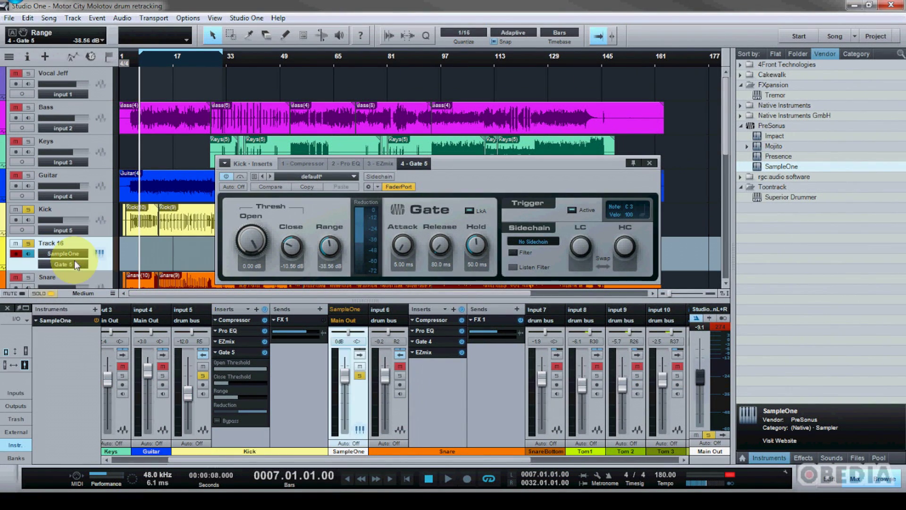
pyautogui.doubleClick(65, 322)
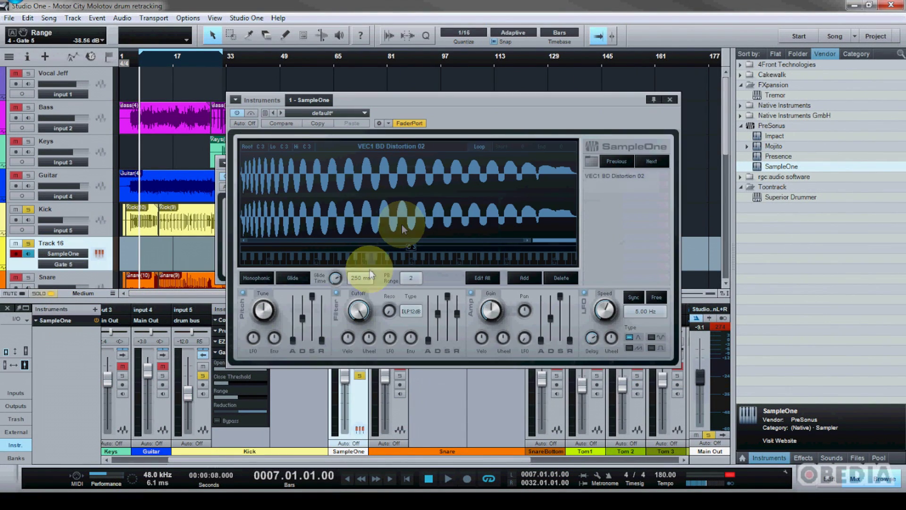
# Briefly play back the triggered kick, then arrange the SampleOne and kick Gate windows side by side
pyautogui.press('space')
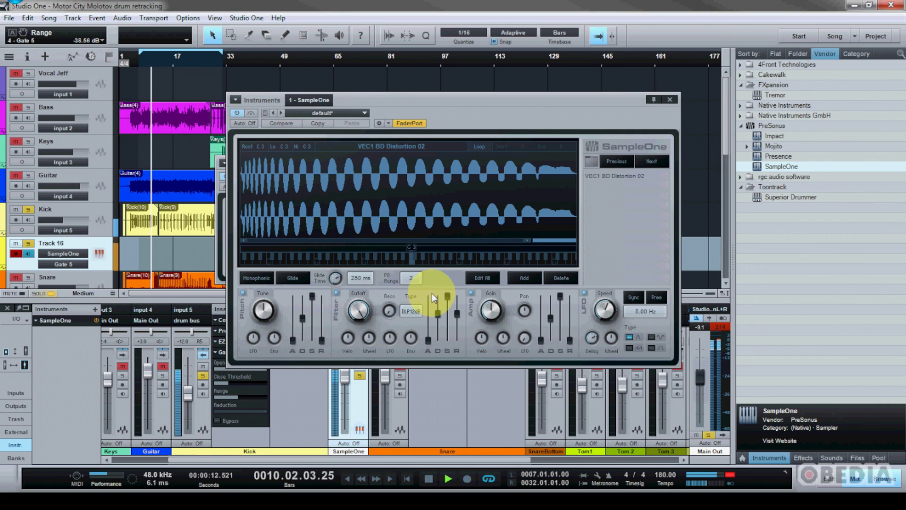
pyautogui.press('space')
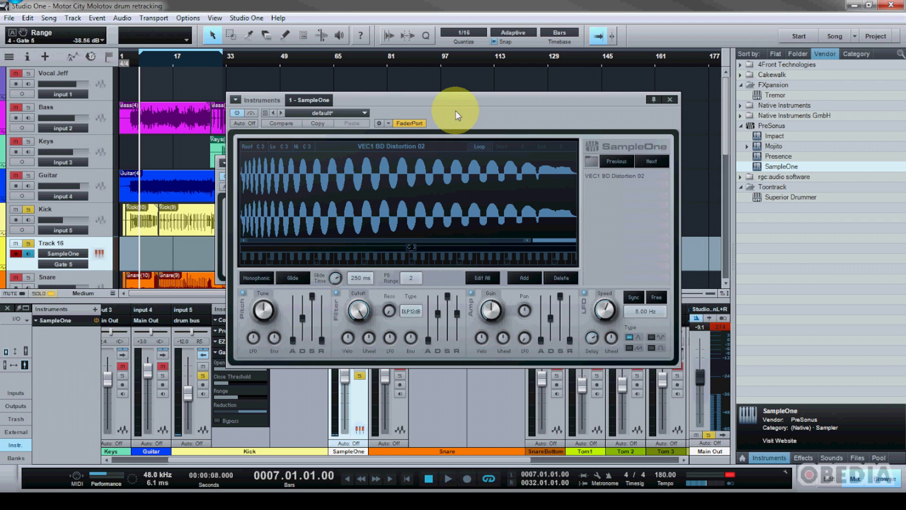
pyautogui.moveTo(536, 109); pyautogui.dragTo(657, 118)
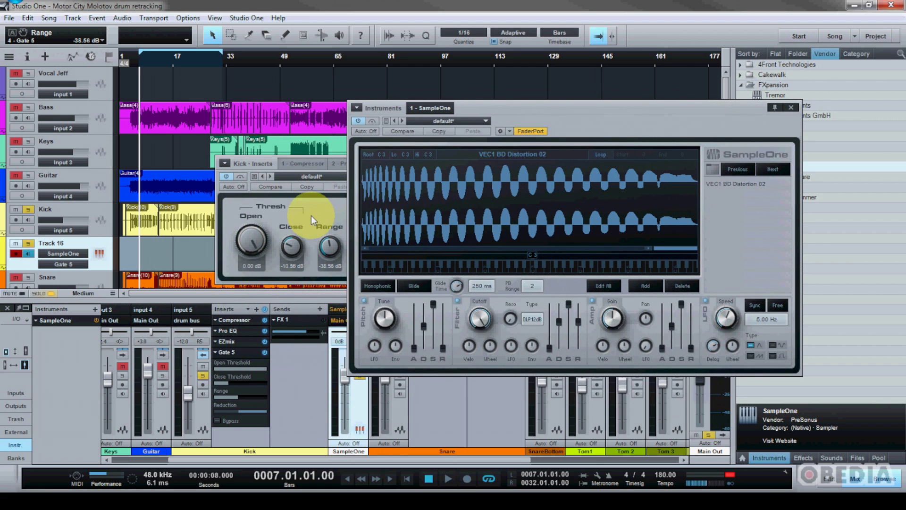
pyautogui.click(322, 208)
pyautogui.moveTo(444, 183); pyautogui.dragTo(395, 237)
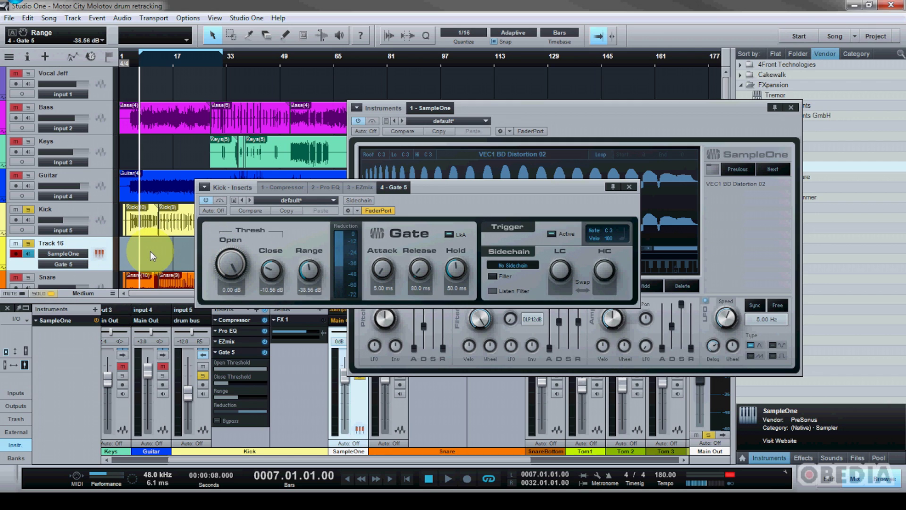
# Play from bar 19, muting then soloing the original Kick to compare it with SampleOne, then move the gate window down
pyautogui.press('space')
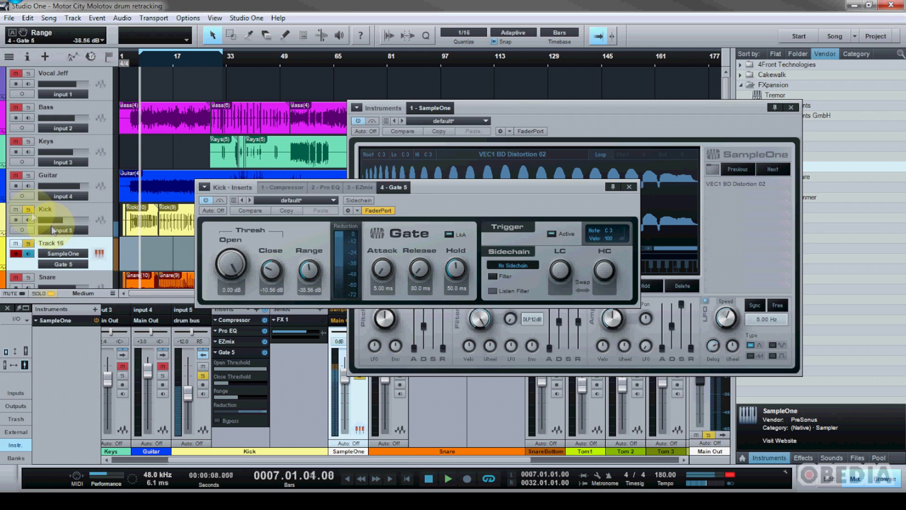
pyautogui.click(16, 209)
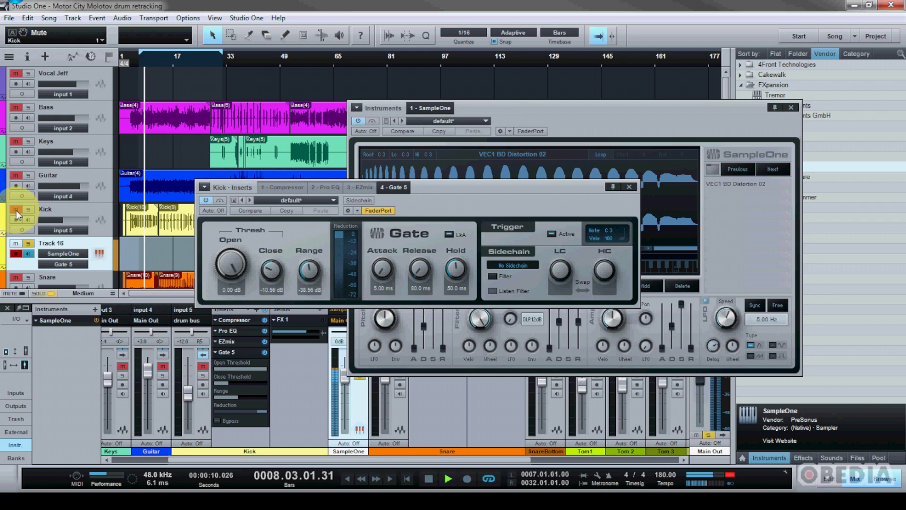
pyautogui.click(181, 63)
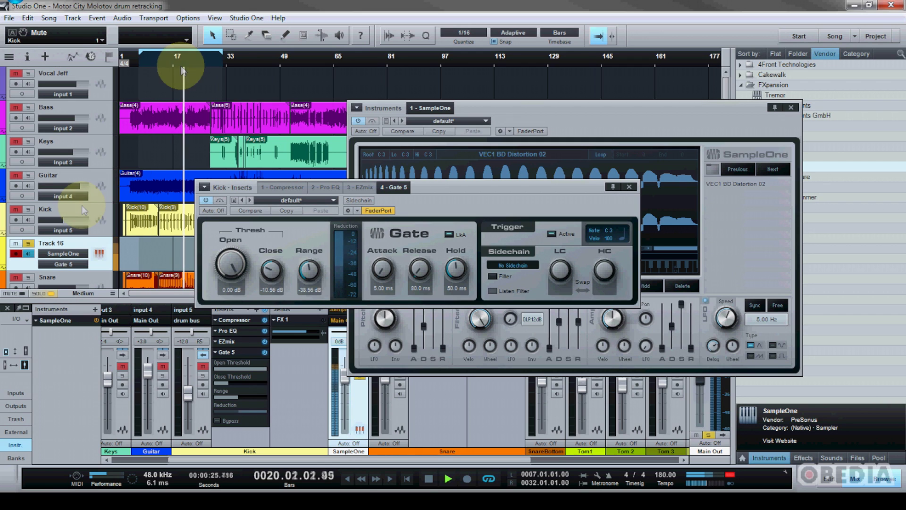
pyautogui.click(29, 210)
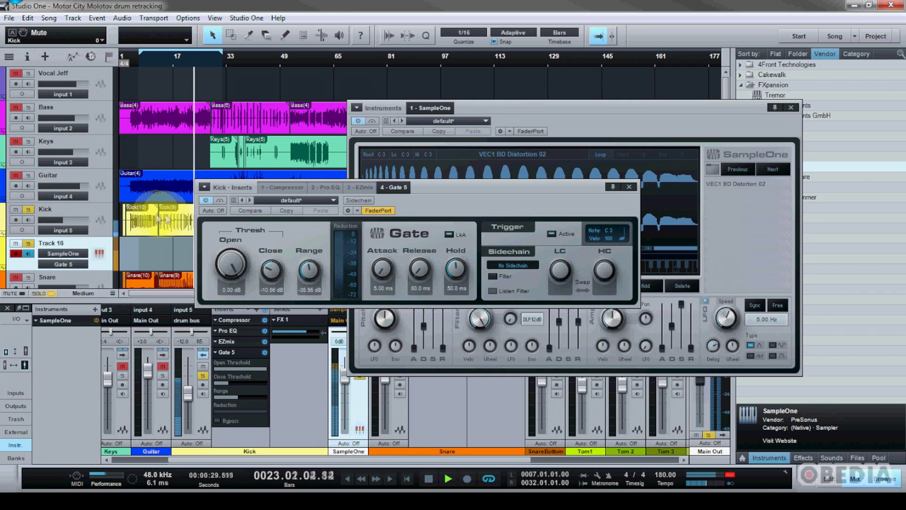
pyautogui.press('space')
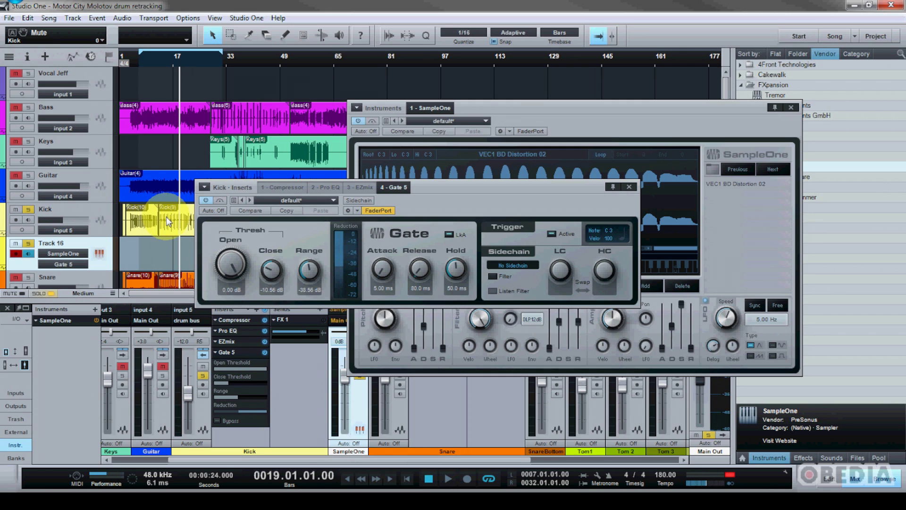
pyautogui.moveTo(495, 196); pyautogui.dragTo(489, 342)
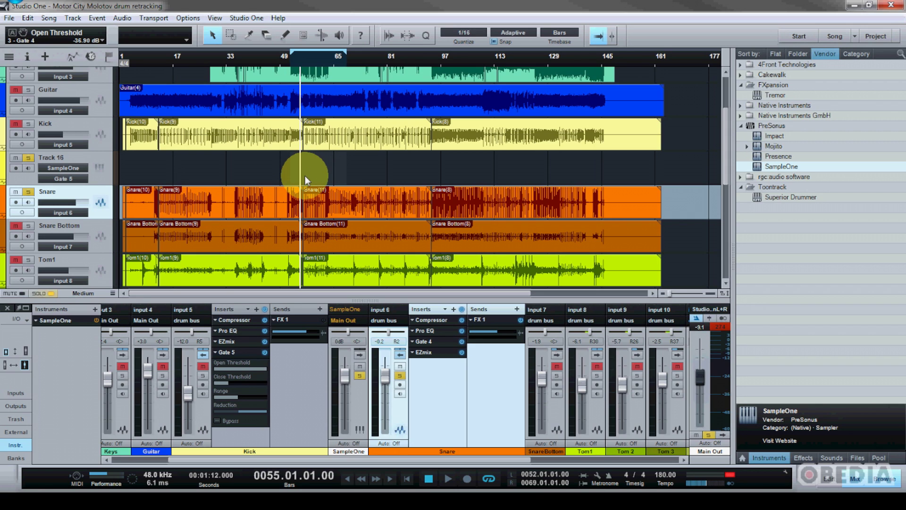
# Add instrument track Track 17 and rename Track 16 to 'kick replace'
pyautogui.click(78, 19)
pyautogui.click(95, 75)
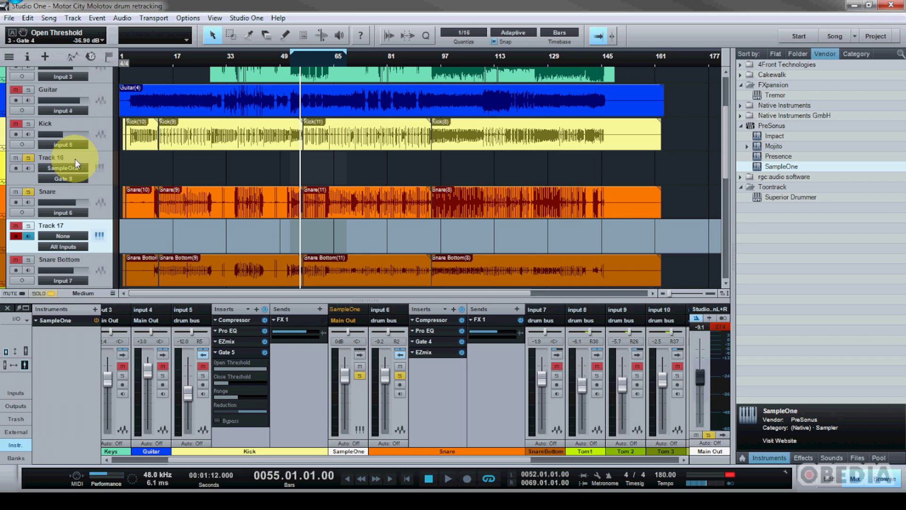
pyautogui.click(72, 126)
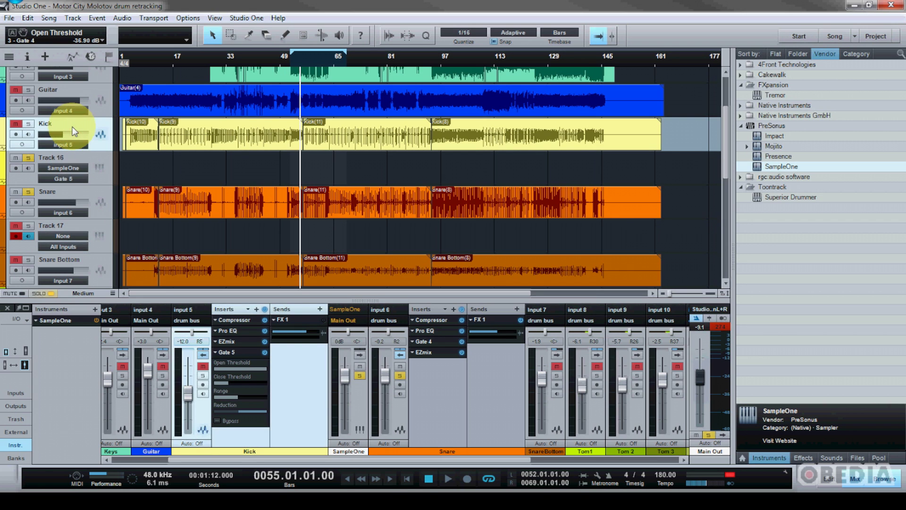
pyautogui.click(70, 160)
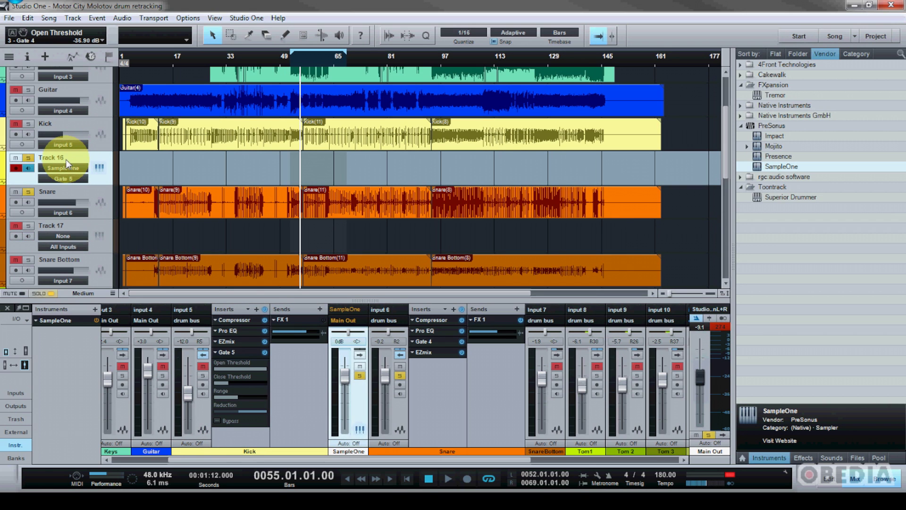
pyautogui.doubleClick(54, 158)
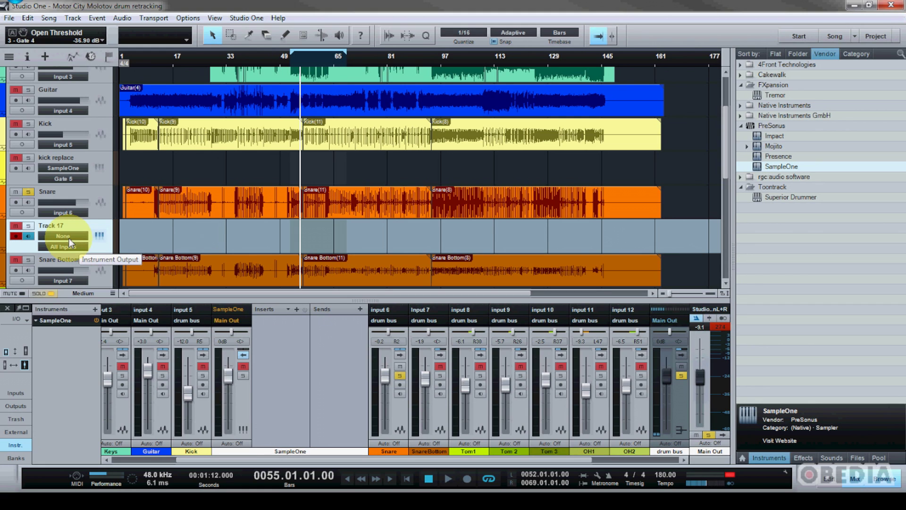
# Route Track 17's output to SampleOne and show the Snare channel's insert effects
pyautogui.click(70, 237)
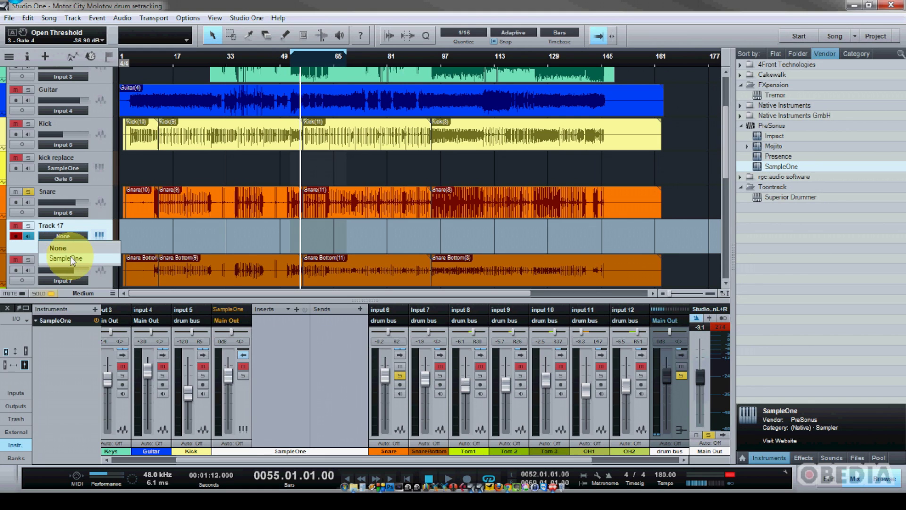
pyautogui.click(70, 259)
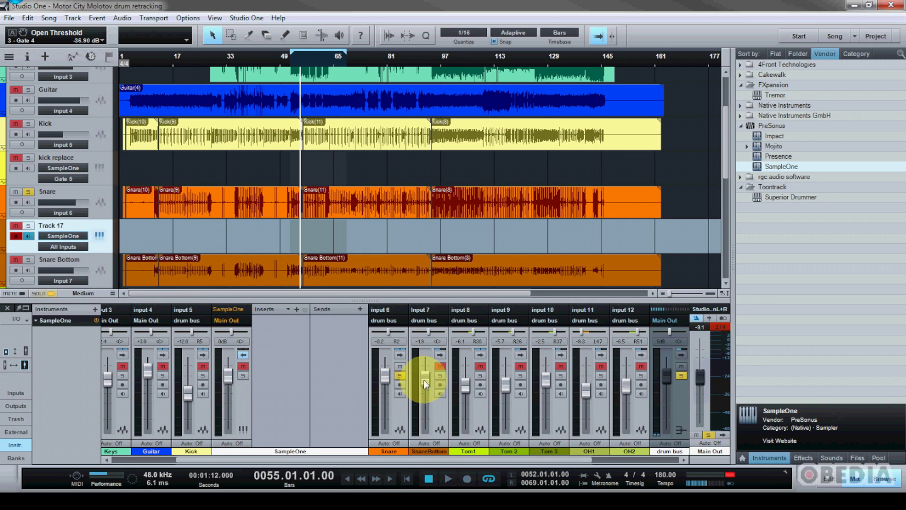
pyautogui.click(399, 354)
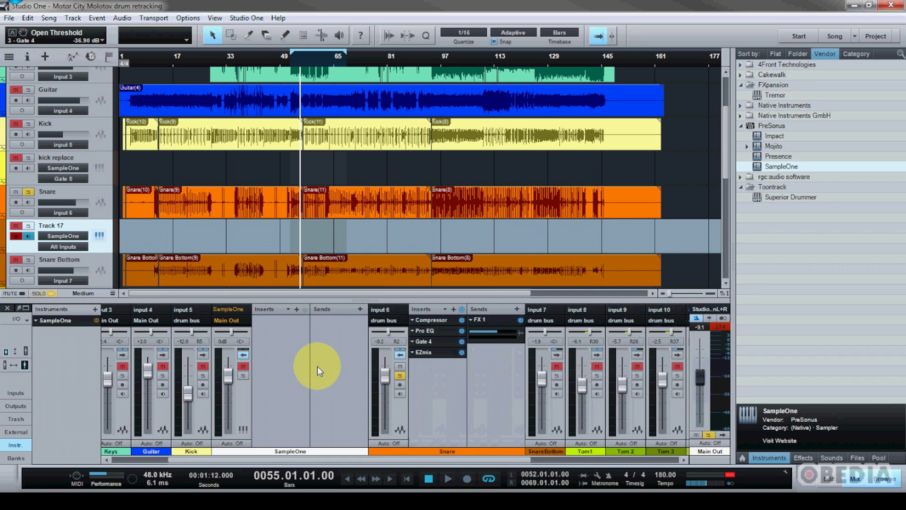
pyautogui.click(243, 354)
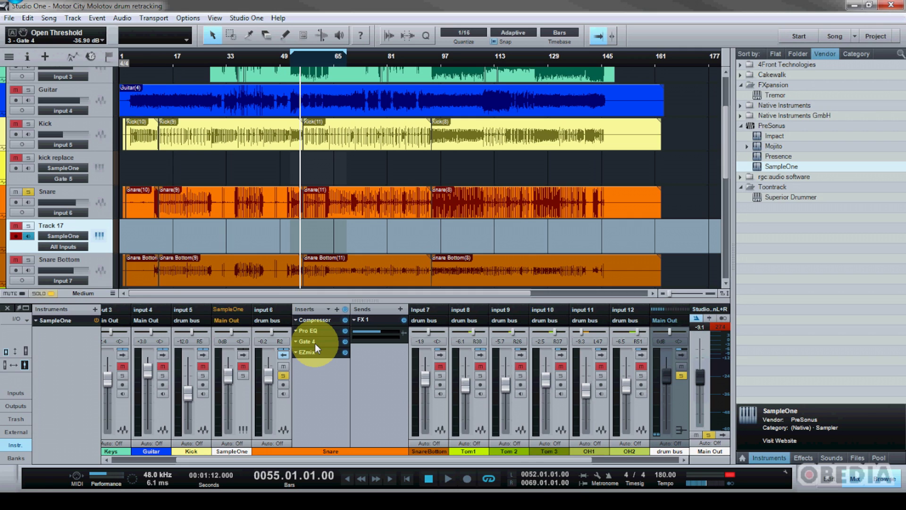
# Set Track 17's input to the snare's Gate 4 and open that gate's settings
pyautogui.click(66, 247)
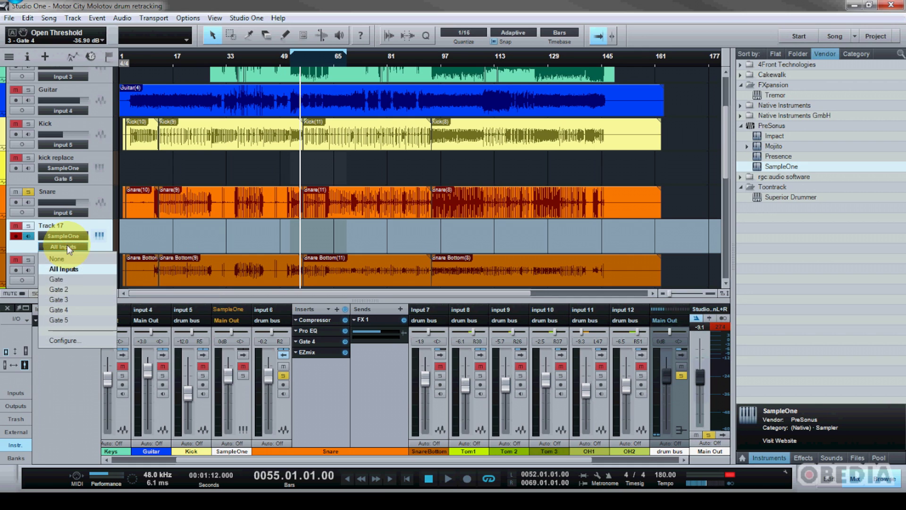
pyautogui.click(68, 310)
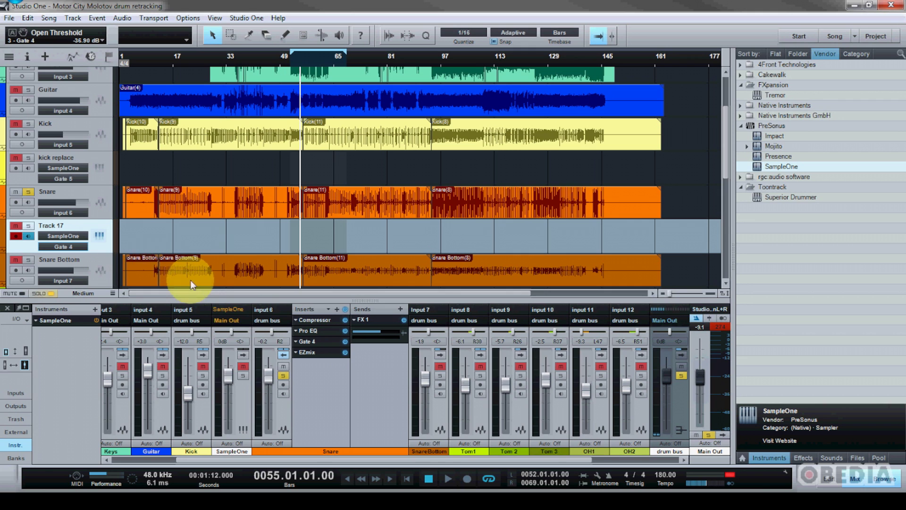
pyautogui.doubleClick(317, 342)
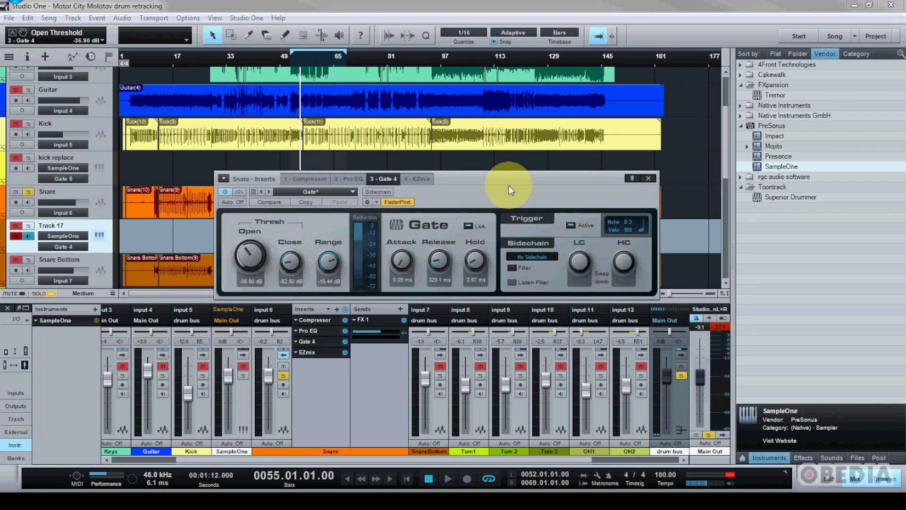
# Position the Gate 4 window and open the SampleOne editor holding VEC1 BD Distortion 02
pyautogui.moveTo(497, 180); pyautogui.dragTo(429, 162)
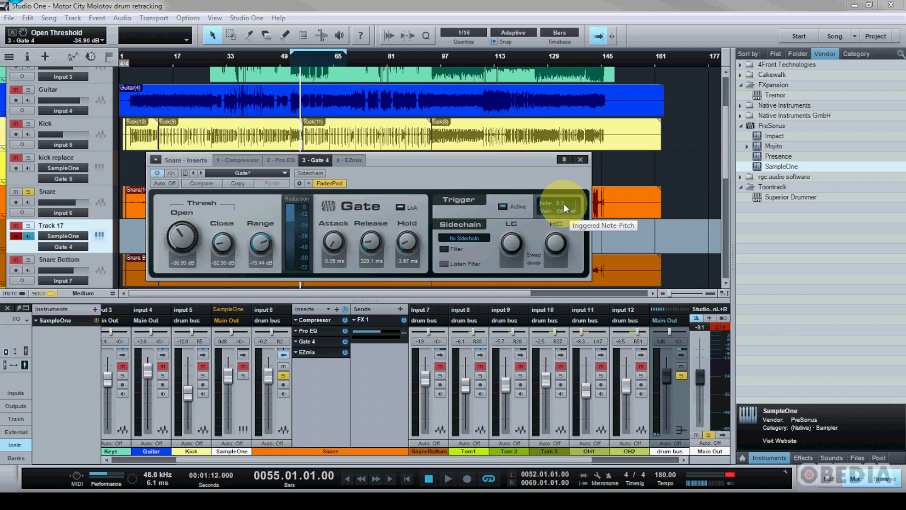
pyautogui.moveTo(435, 160); pyautogui.dragTo(479, 157)
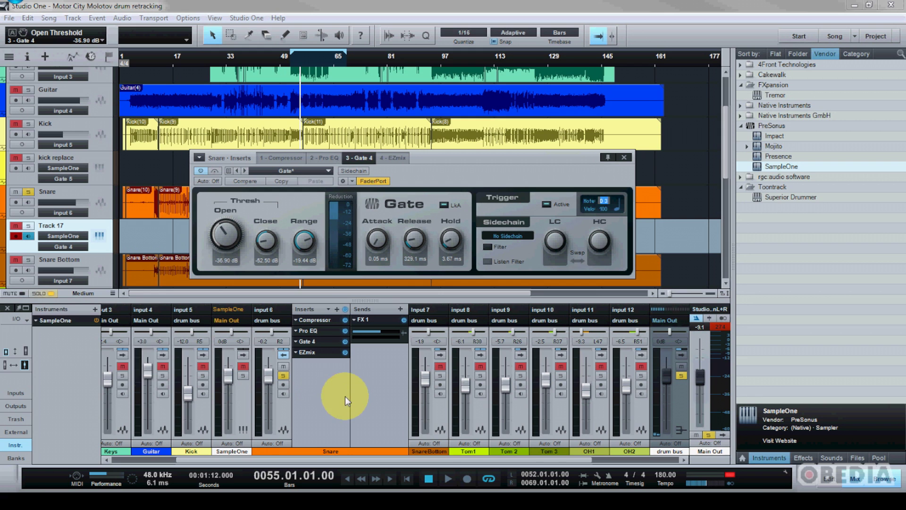
pyautogui.click(65, 319)
pyautogui.moveTo(563, 87); pyautogui.dragTo(447, 101)
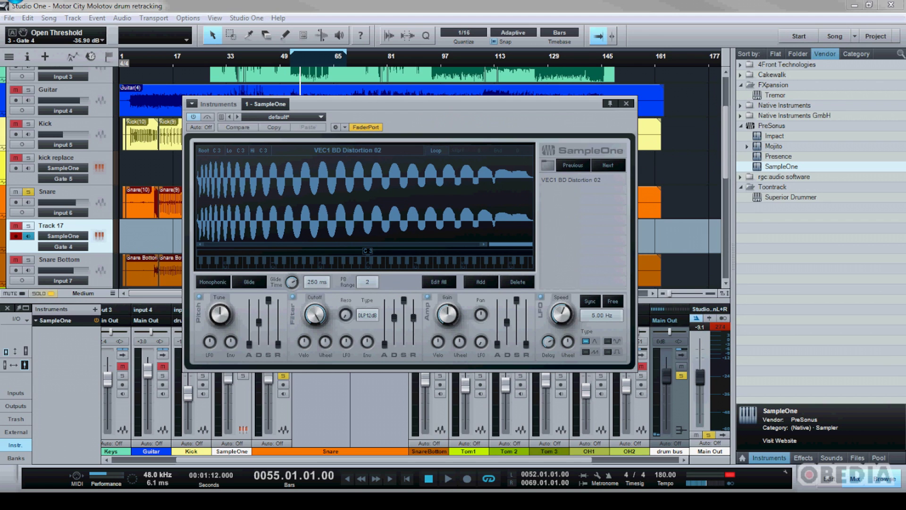
# Load VEC1 Snare 004 into SampleOne and audition the keys down to D3
pyautogui.moveTo(675, 212); pyautogui.dragTo(583, 196)
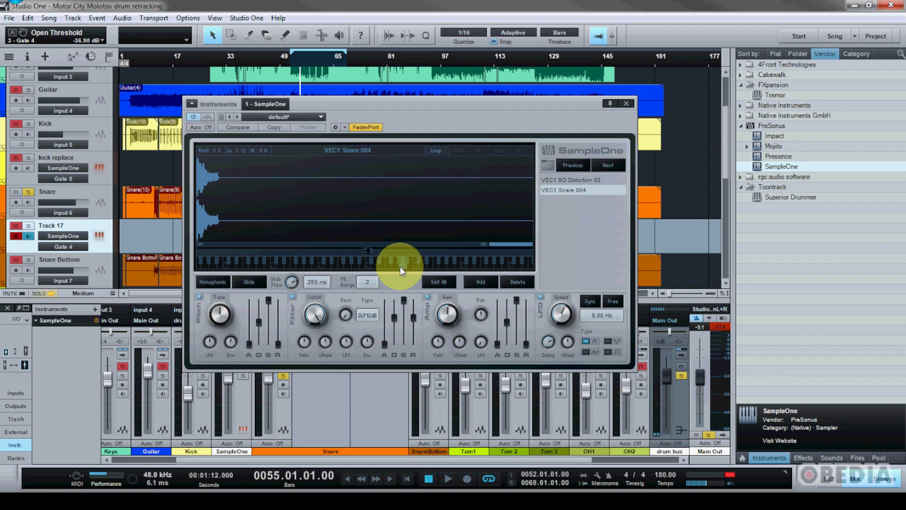
pyautogui.moveTo(400, 266)
pyautogui.mouseDown()
pyautogui.moveTo(360, 270)
pyautogui.moveTo(404, 267)
pyautogui.moveTo(381, 262)
pyautogui.mouseUp()
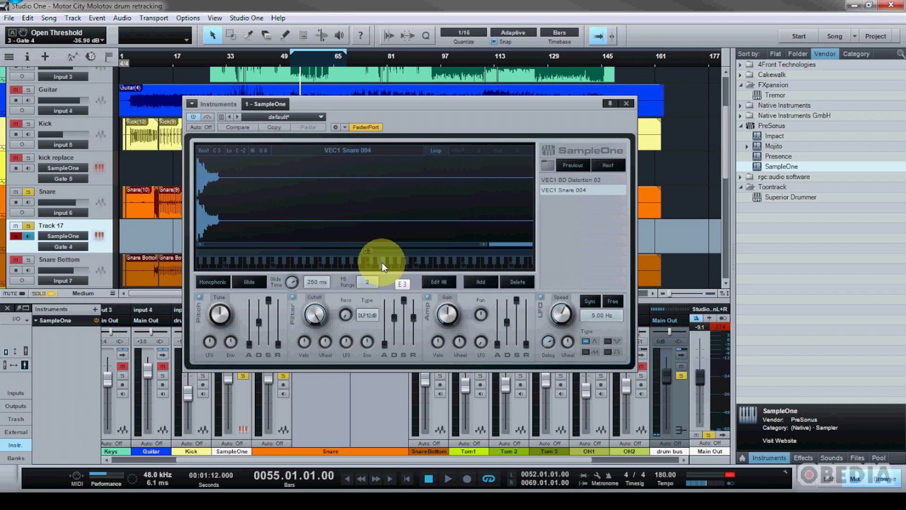
pyautogui.moveTo(381, 263); pyautogui.dragTo(376, 249)
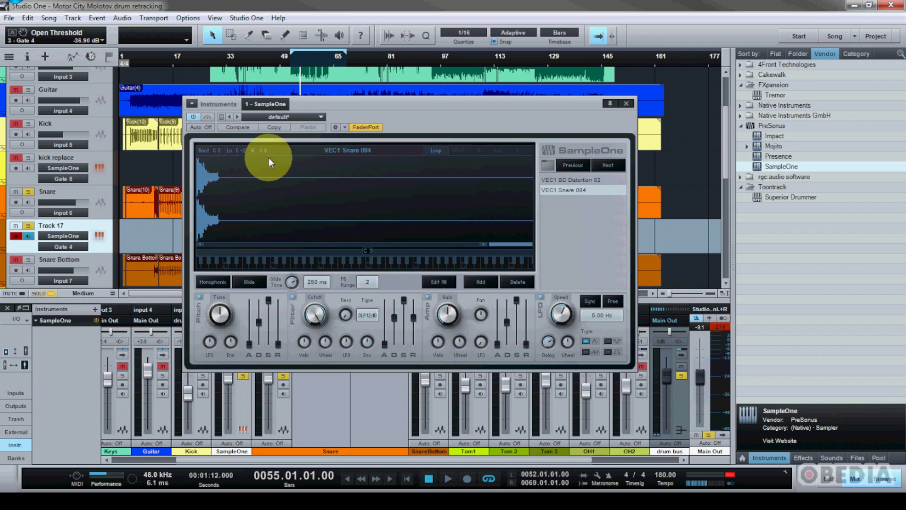
# Map the snare sample's Lo and Hi keys to D3
pyautogui.click(240, 152)
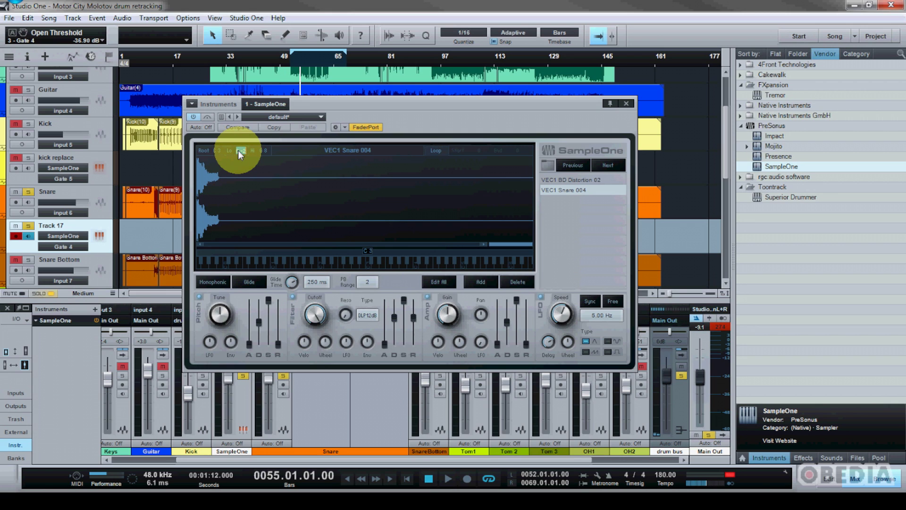
pyautogui.moveTo(240, 152); pyautogui.dragTo(238, 150)
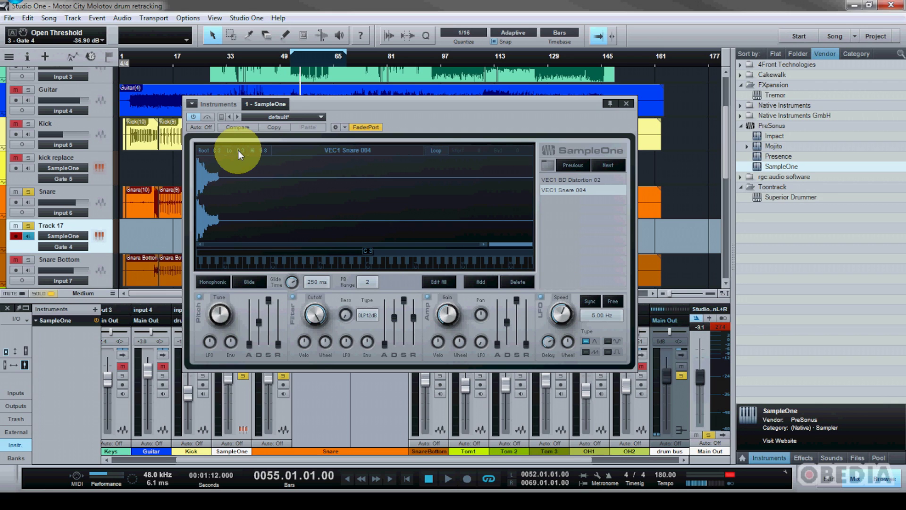
pyautogui.click(263, 150)
pyautogui.write('d3')
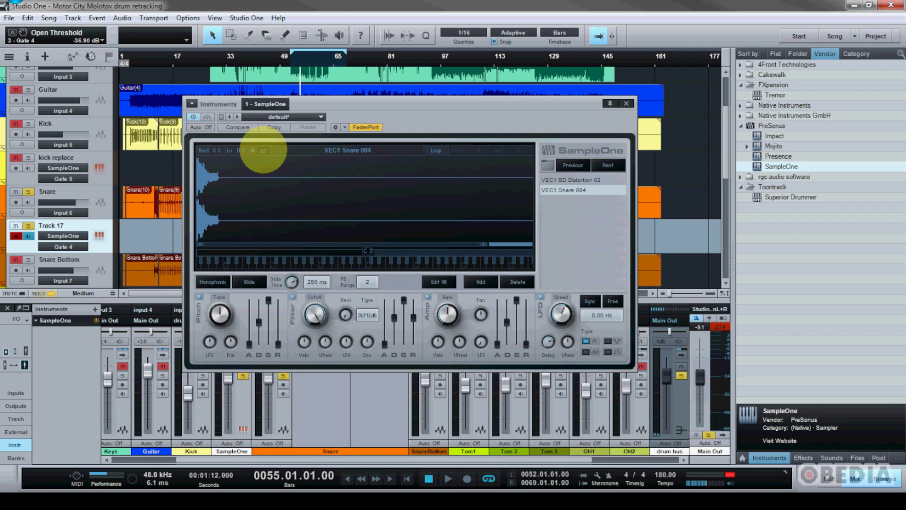
pyautogui.press('Return')
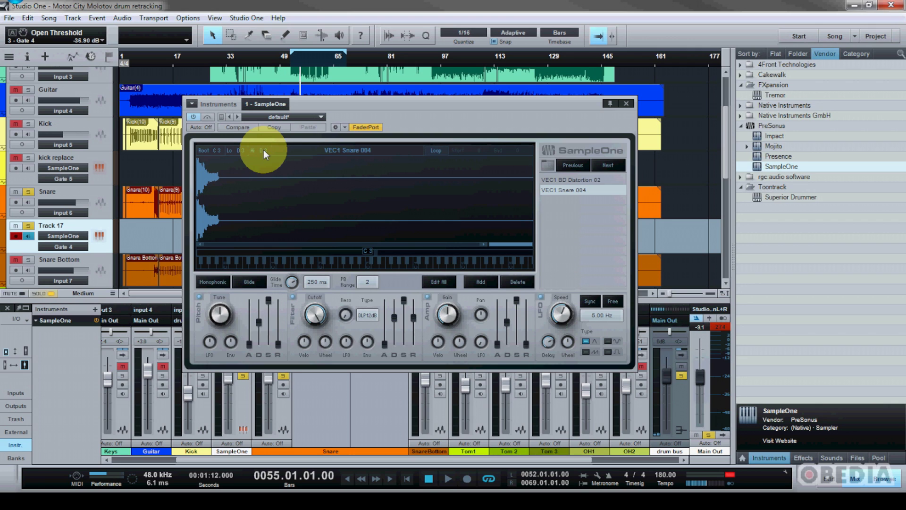
# Test the kick on C3 and the snare on D3, then close the SampleOne editor
pyautogui.click(365, 268)
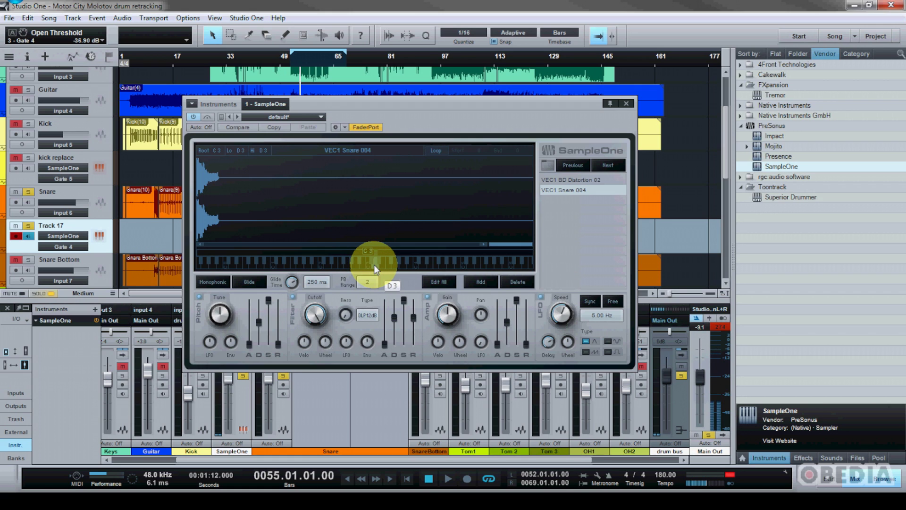
pyautogui.click(373, 265)
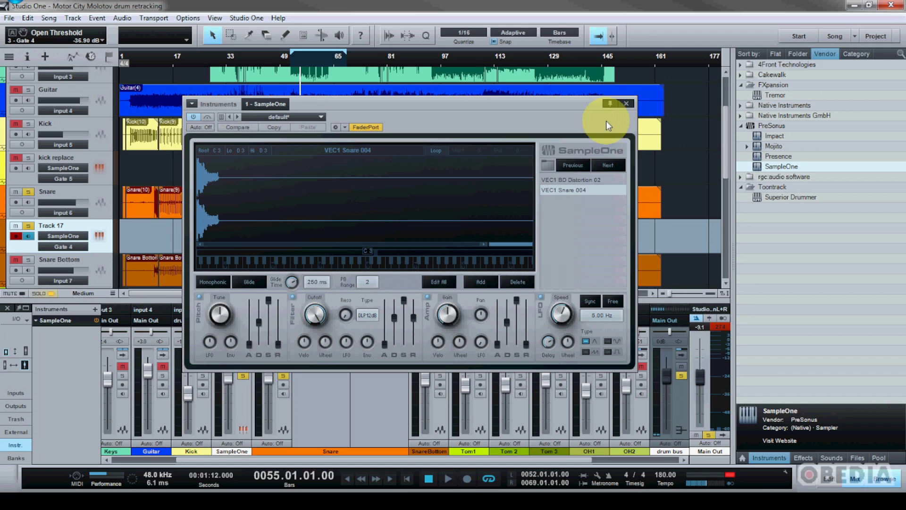
pyautogui.click(626, 104)
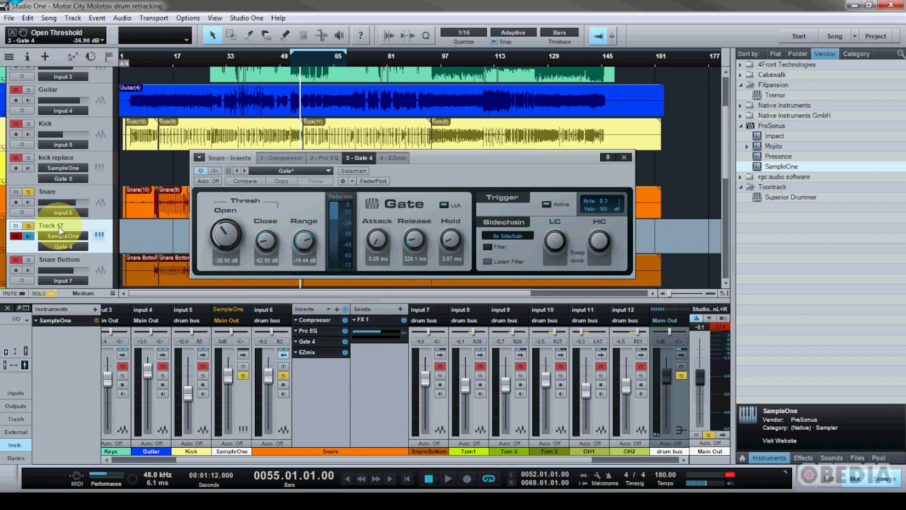
# Select Snare and Track 17, reopen and reposition the snare's Gate 4 window, and start playback
pyautogui.click(56, 198)
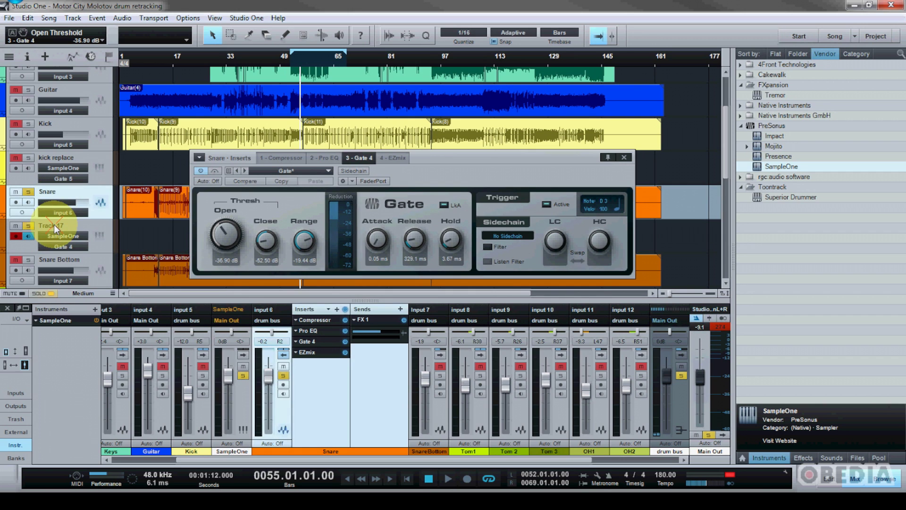
pyautogui.click(54, 225)
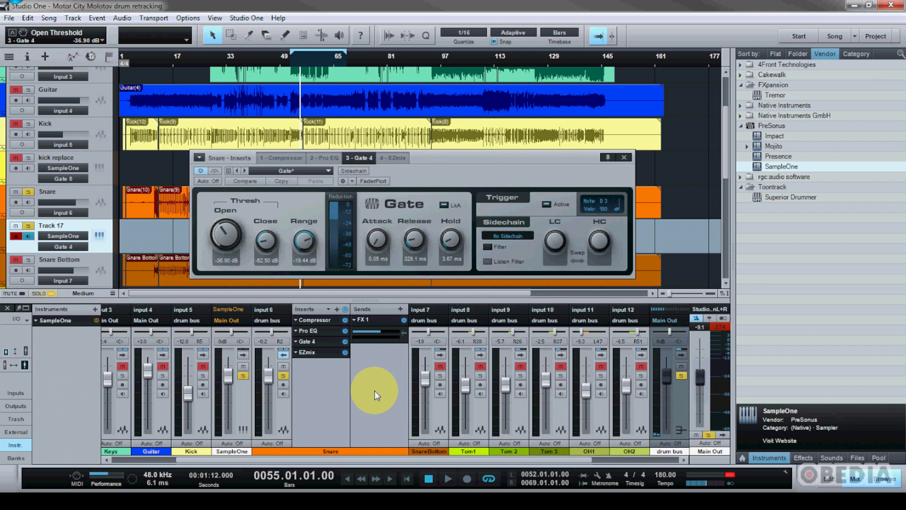
pyautogui.click(308, 341)
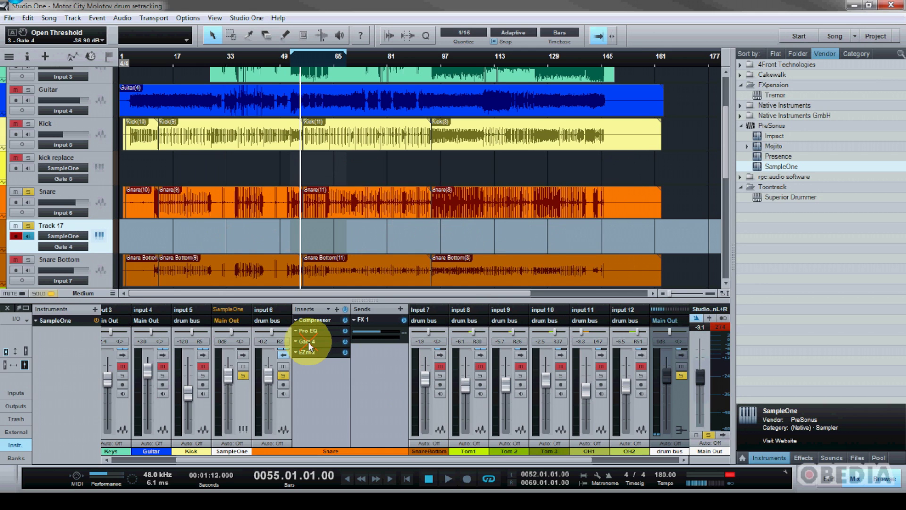
pyautogui.doubleClick(308, 342)
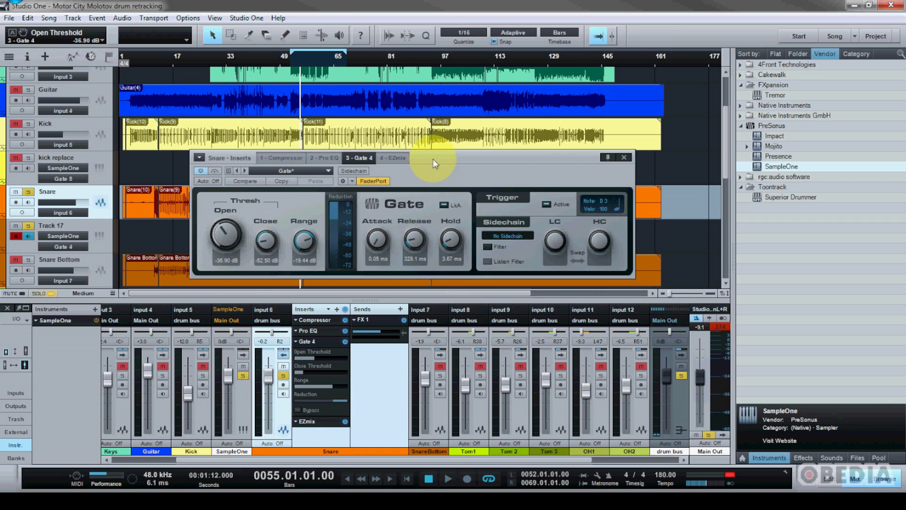
pyautogui.moveTo(432, 158); pyautogui.dragTo(421, 165)
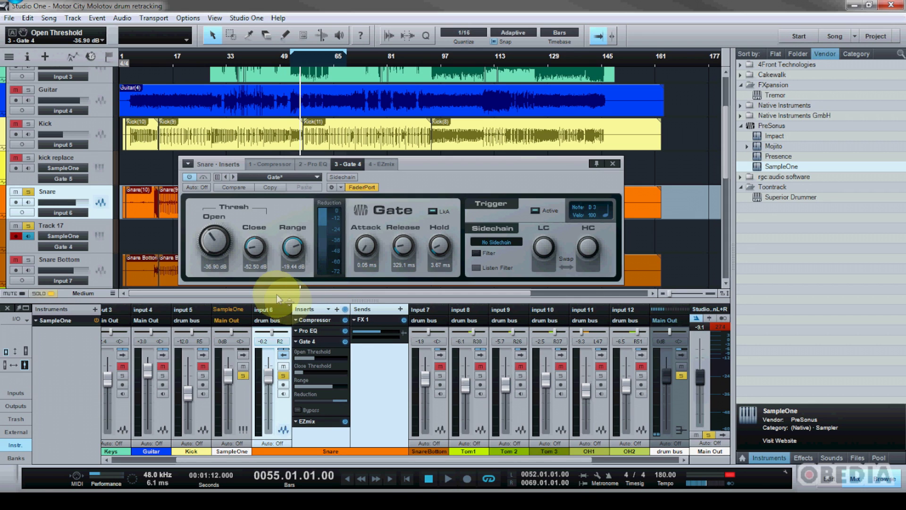
pyautogui.press('space')
# Raise Gate 4's thresholds (open to -1.50 dB) while muting and soloing the Snare, then stop
pyautogui.moveTo(220, 246); pyautogui.dragTo(223, 178)
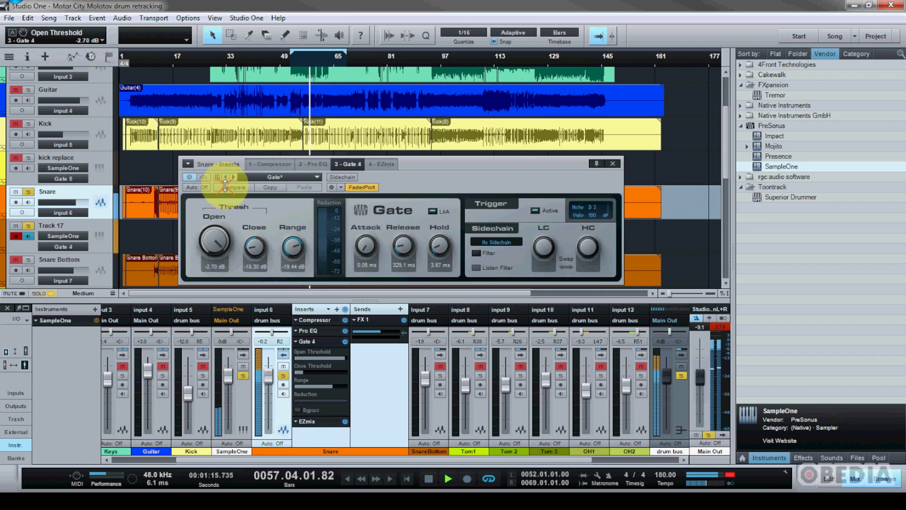
pyautogui.moveTo(255, 246); pyautogui.dragTo(258, 229)
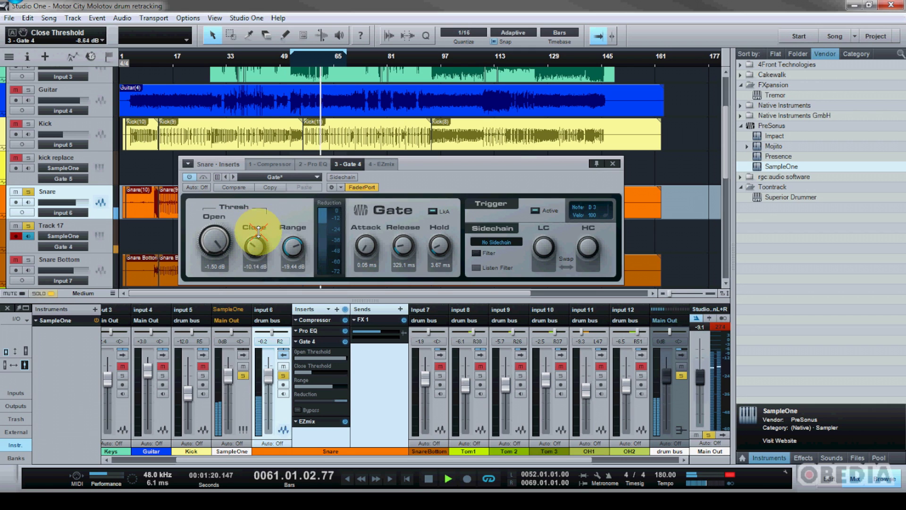
pyautogui.click(28, 192)
pyautogui.click(18, 193)
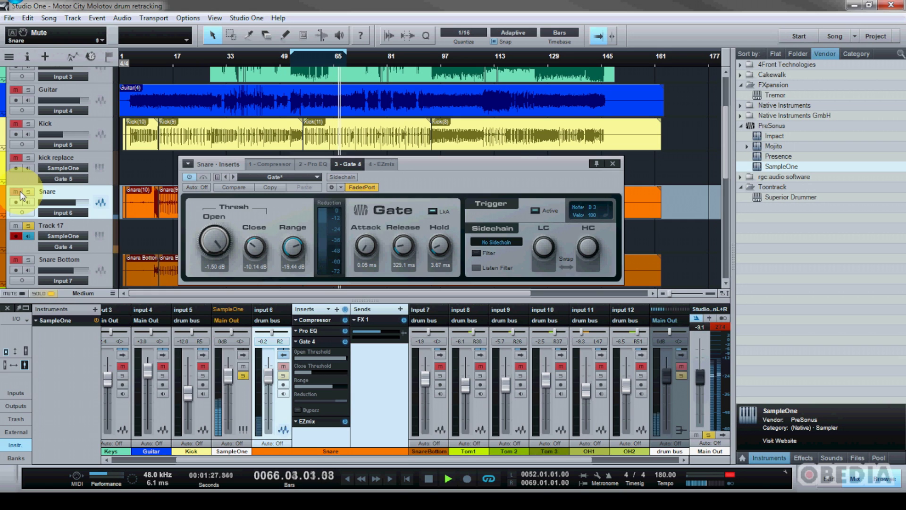
pyautogui.click(16, 192)
pyautogui.click(28, 192)
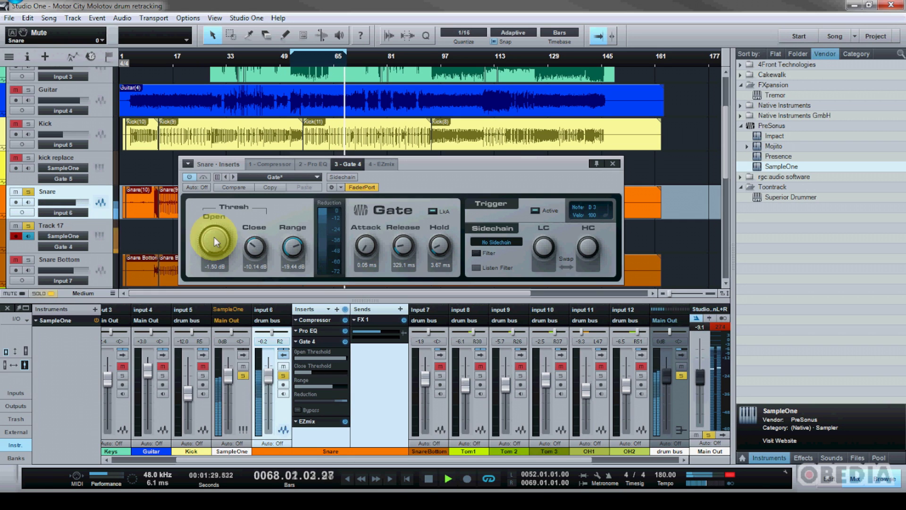
pyautogui.press('space')
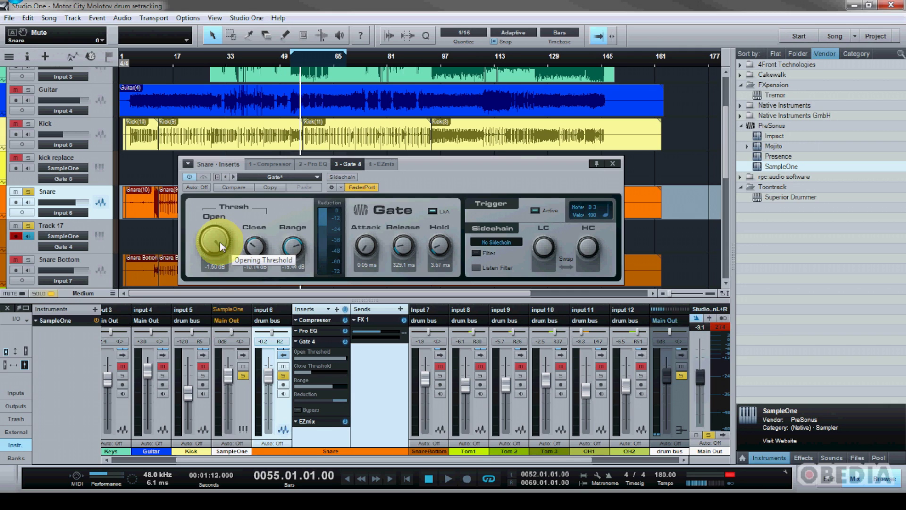
# Fine-tune the snare gate's open threshold, restart playback, and bring up SampleOne on kick replace
pyautogui.moveTo(220, 242); pyautogui.dragTo(218, 243)
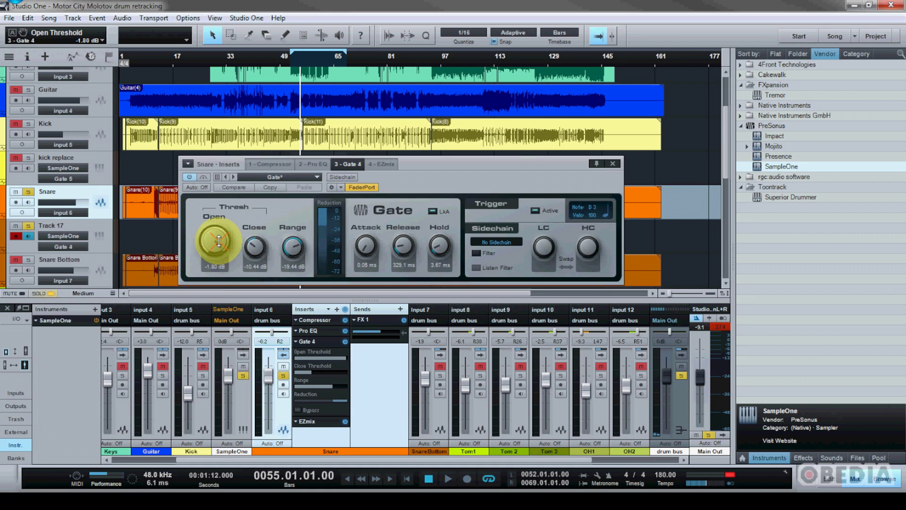
pyautogui.moveTo(218, 243); pyautogui.dragTo(221, 247)
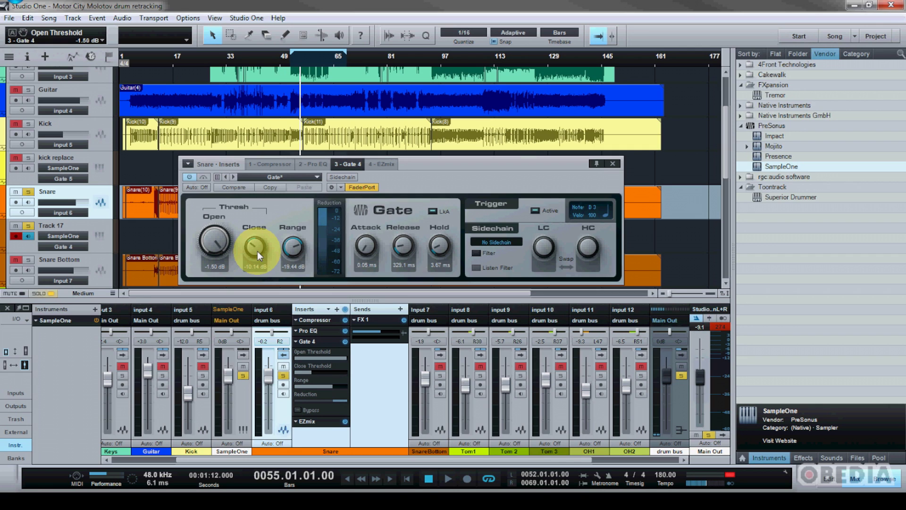
pyautogui.press('space')
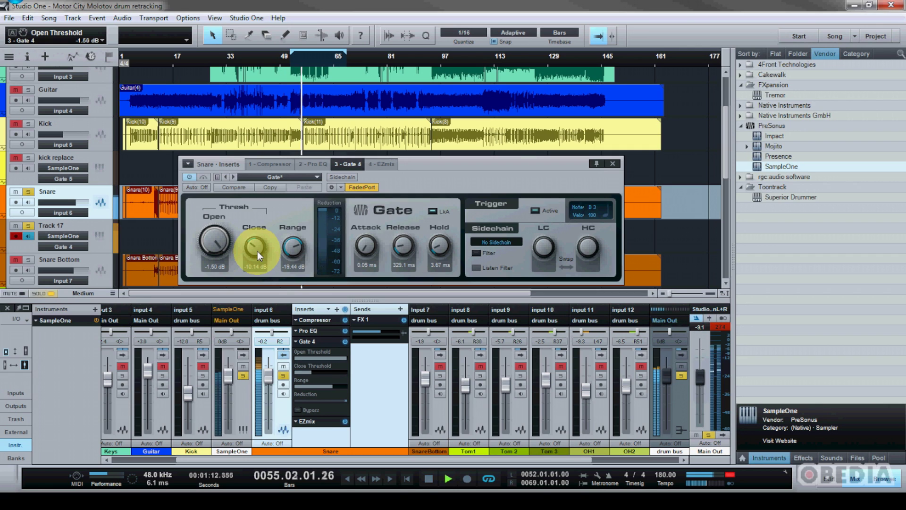
pyautogui.click(18, 169)
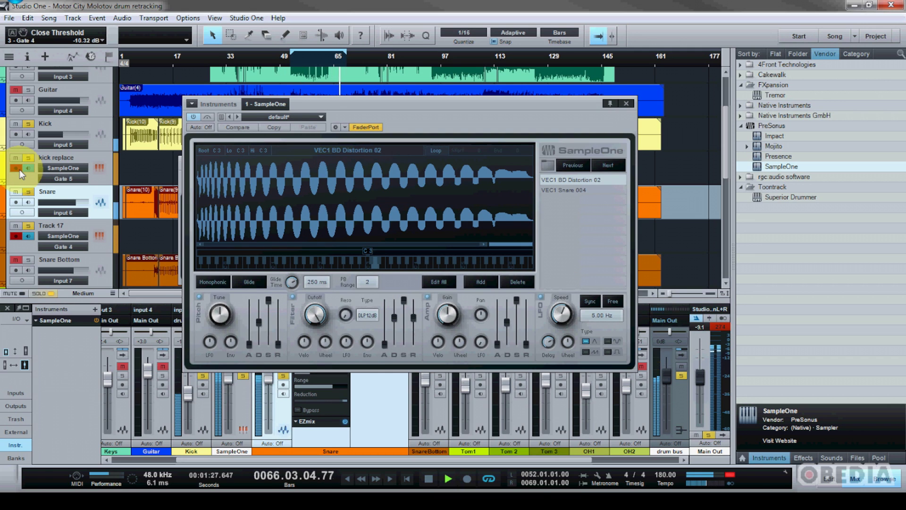
# Mute the original Kick and Snare tracks and play from bar 62, then stop
pyautogui.click(15, 124)
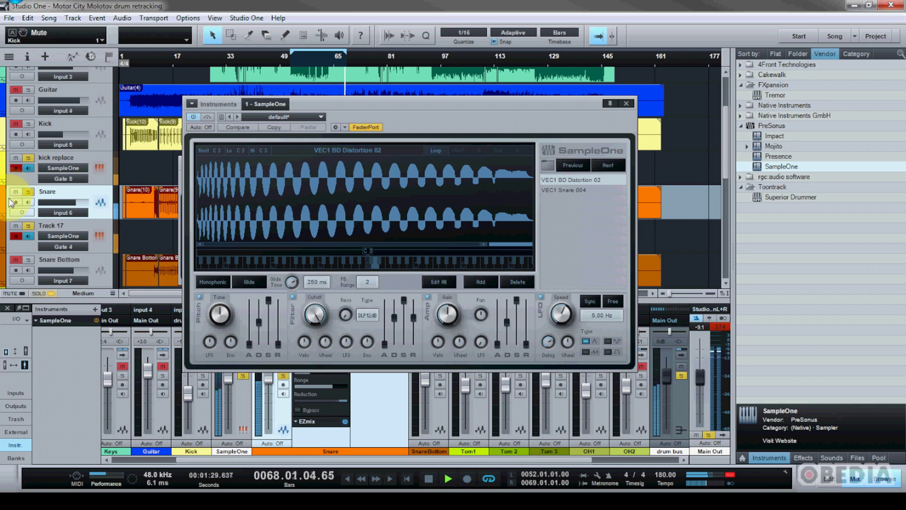
pyautogui.click(16, 192)
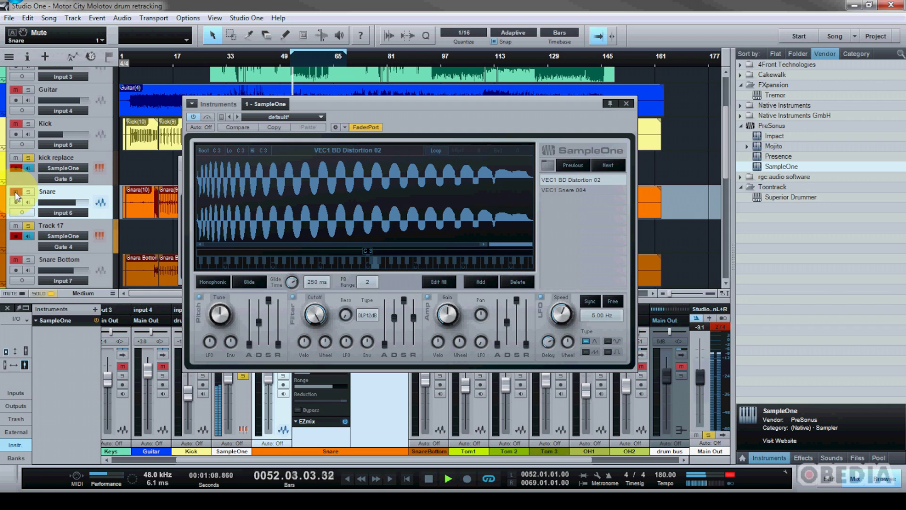
pyautogui.click(323, 59)
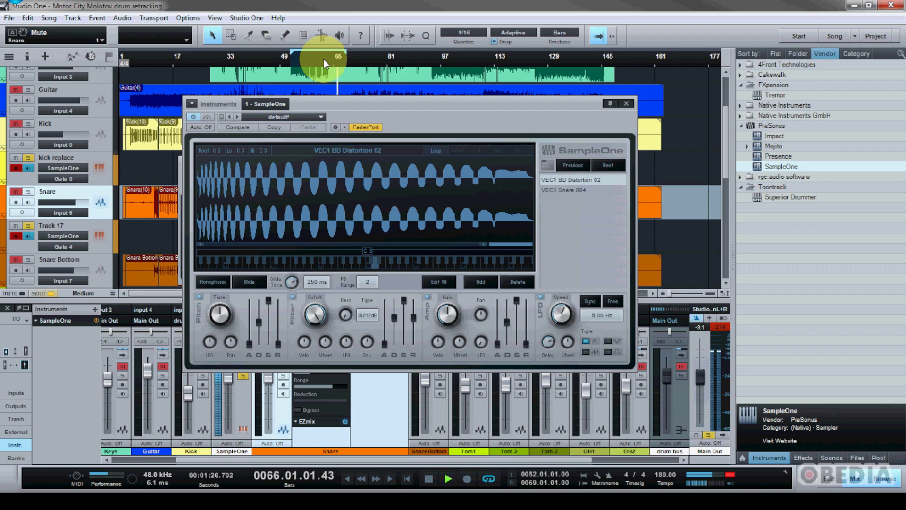
pyautogui.press('space')
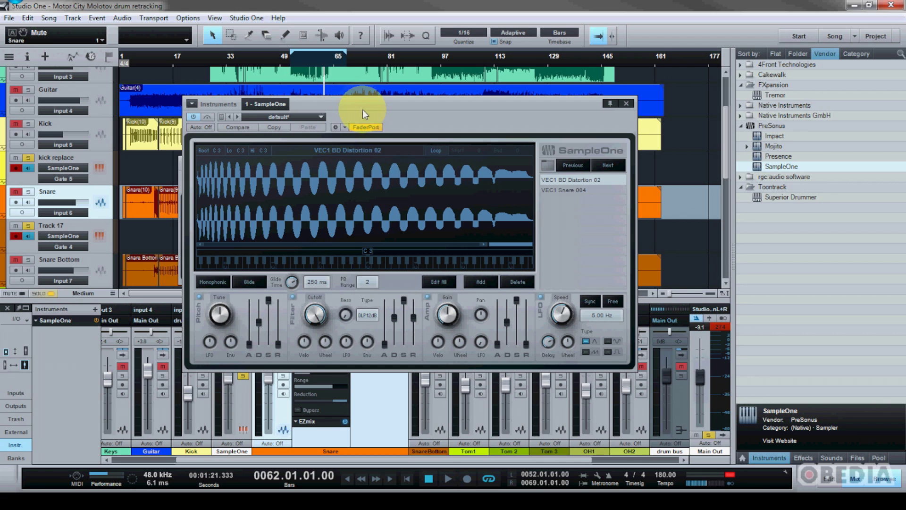
# Move the SampleOne window up and left and audition the kick sample on C3
pyautogui.moveTo(361, 109); pyautogui.dragTo(339, 76)
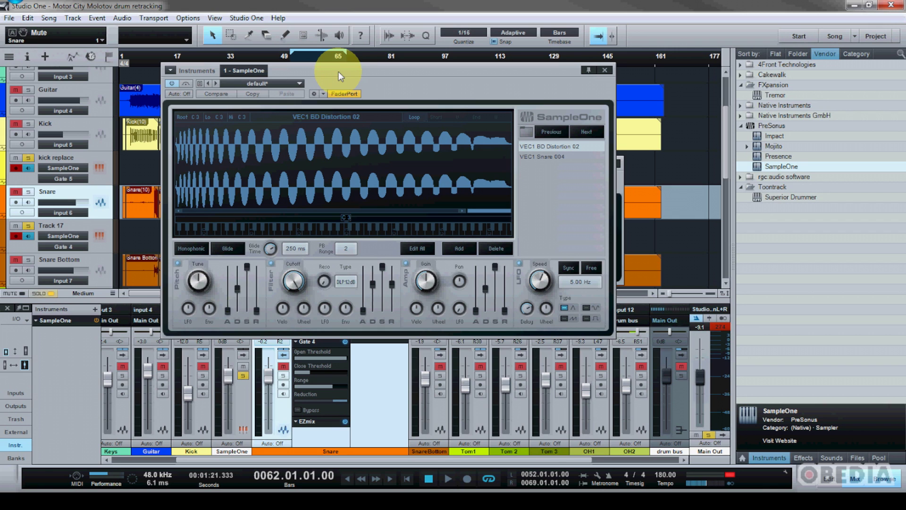
pyautogui.moveTo(414, 73); pyautogui.dragTo(412, 61)
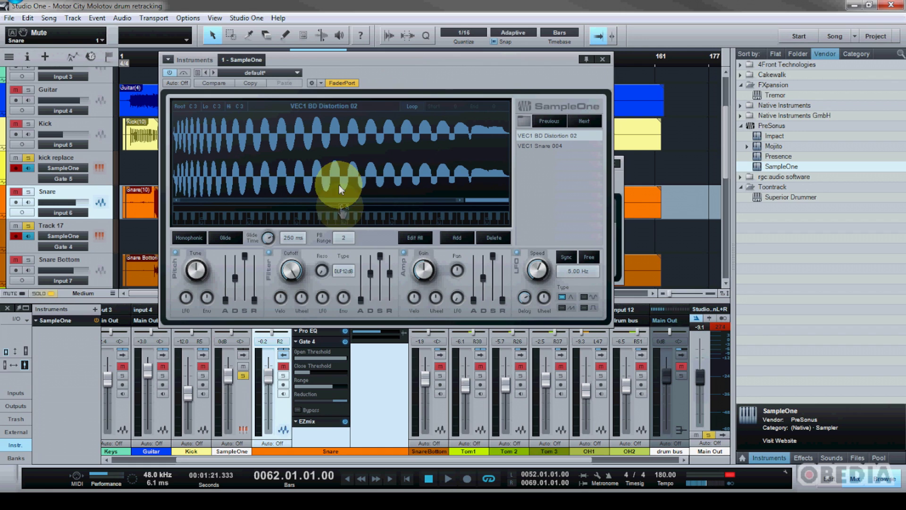
pyautogui.click(343, 222)
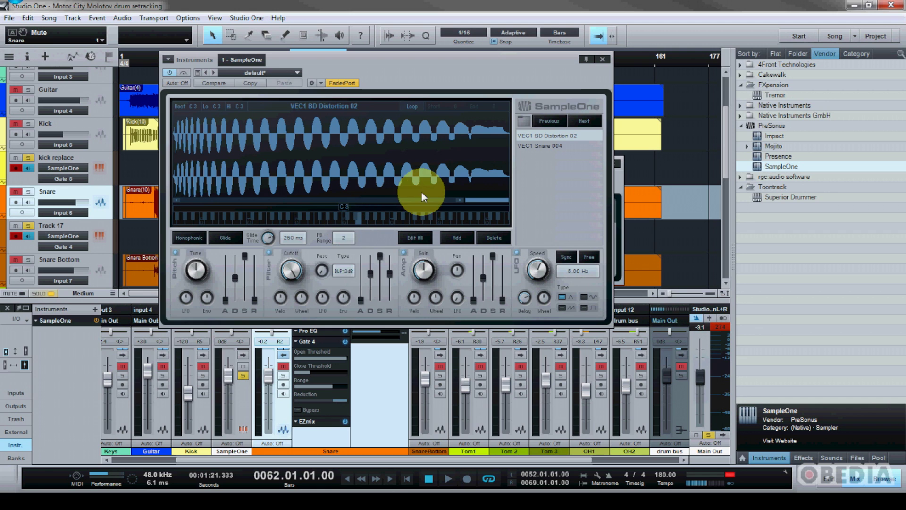
# Close SampleOne and move the snare's Gate 4 window up and left to uncover Snare Bottom
pyautogui.click(593, 62)
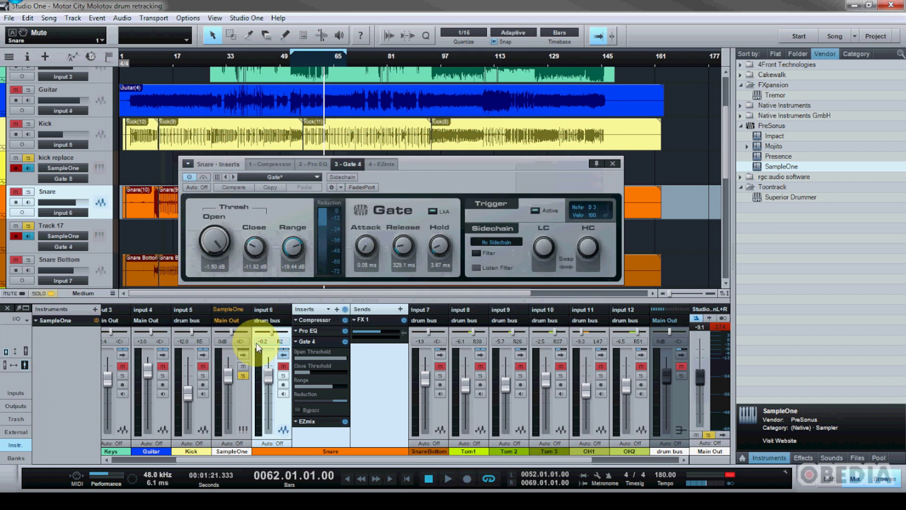
pyautogui.moveTo(435, 162); pyautogui.dragTo(418, 156)
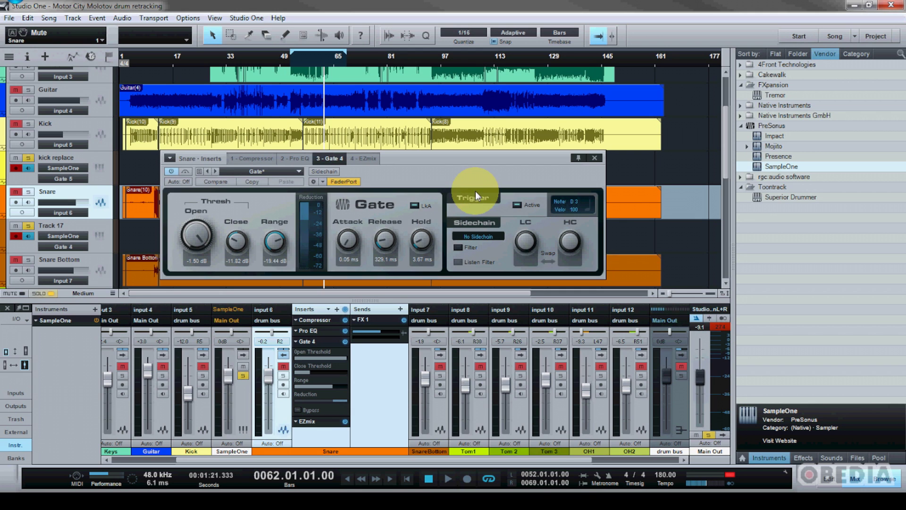
pyautogui.moveTo(433, 158); pyautogui.dragTo(429, 129)
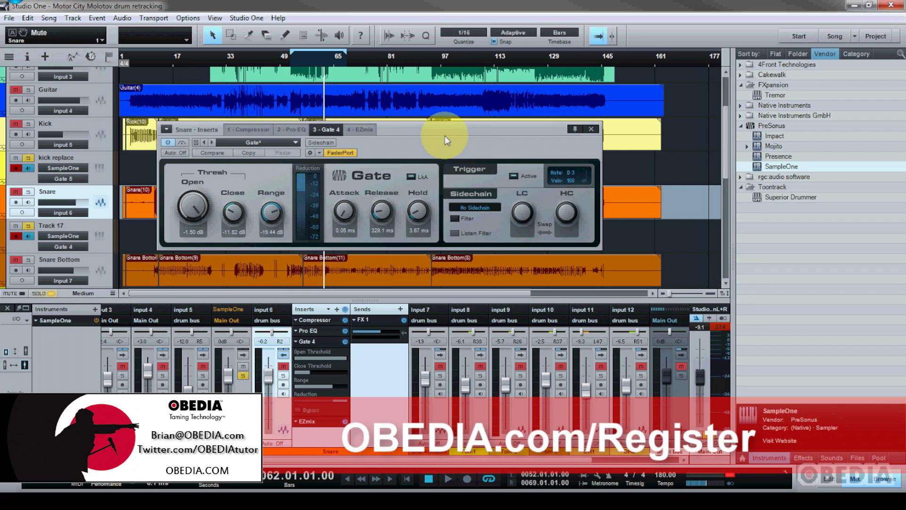
pyautogui.moveTo(446, 130); pyautogui.dragTo(465, 124)
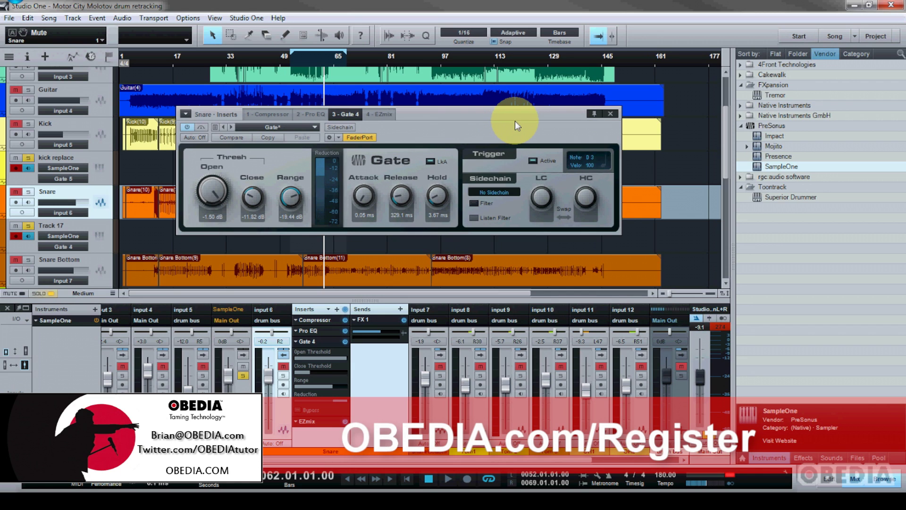
pyautogui.moveTo(517, 120); pyautogui.dragTo(515, 160)
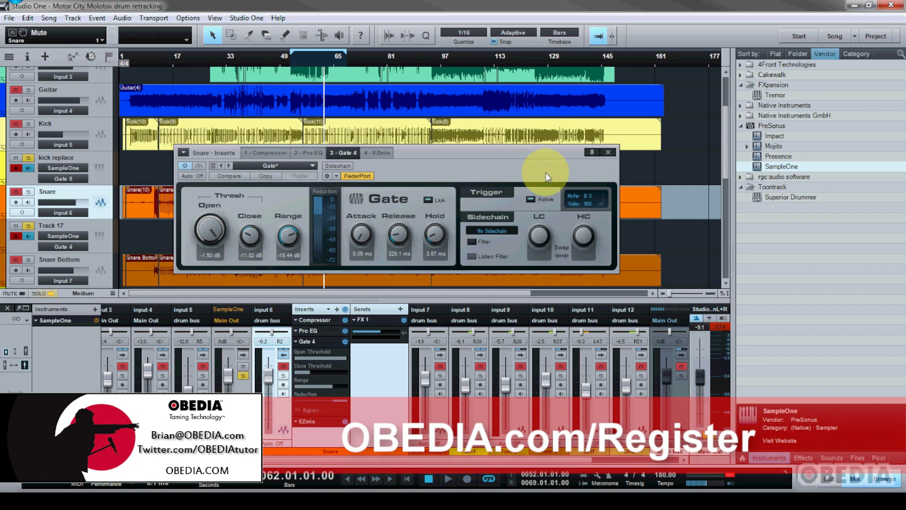
pyautogui.moveTo(461, 152); pyautogui.dragTo(465, 163)
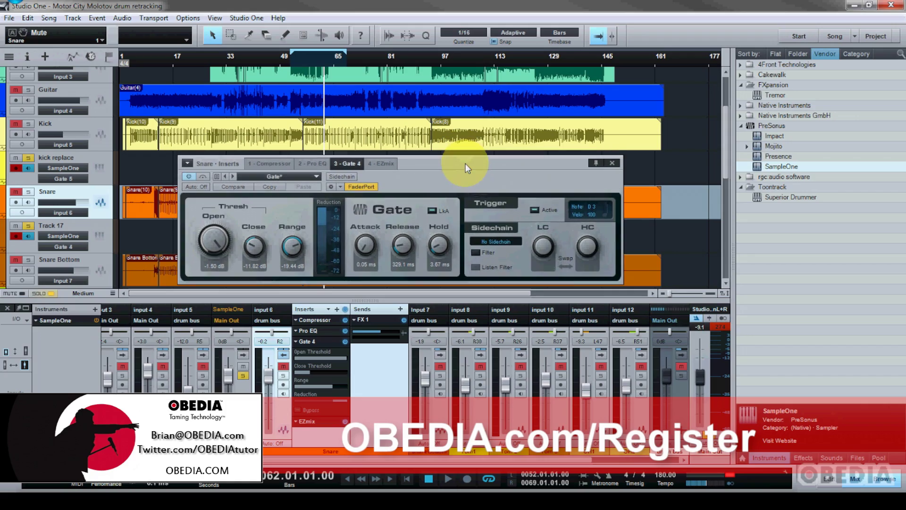